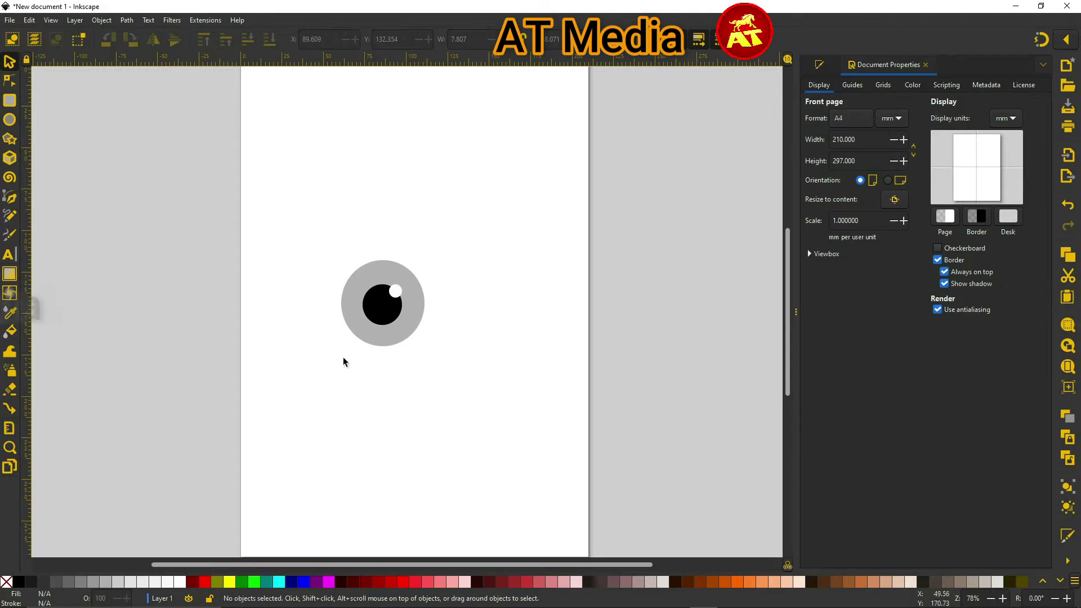
# Duplicate the eye, set the copy beside the original, centre the pair on the page and add a vertical guide between them
pyautogui.moveTo(378, 322); pyautogui.dragTo(437, 310)
pyautogui.hotkey('ctrl', 'd')
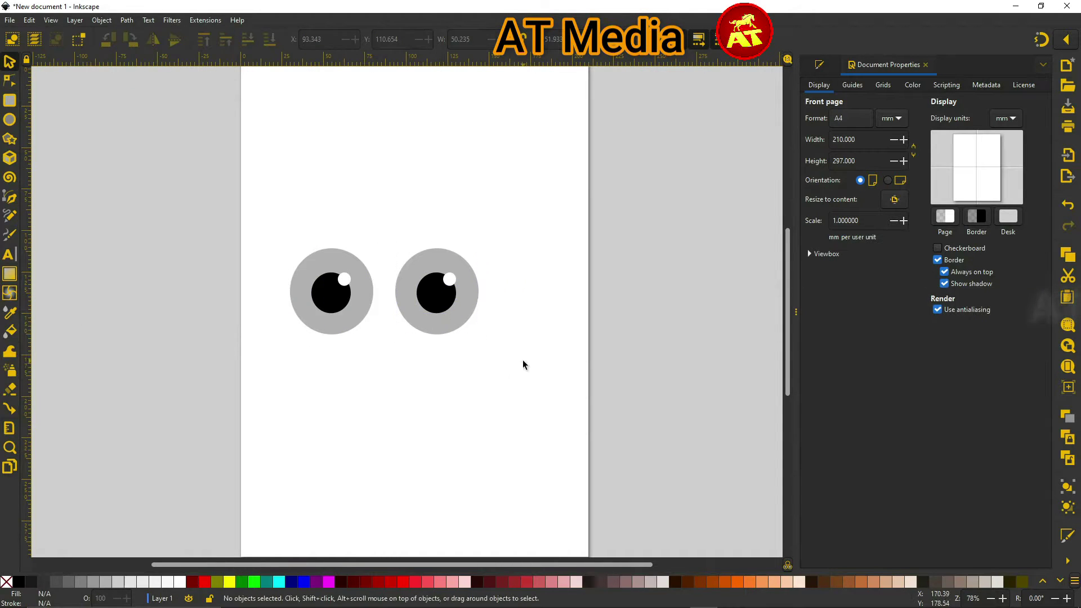
pyautogui.hotkey('ctrl', 'a')
pyautogui.moveTo(337, 305); pyautogui.dragTo(365, 302)
pyautogui.moveTo(26, 320); pyautogui.dragTo(412, 320)
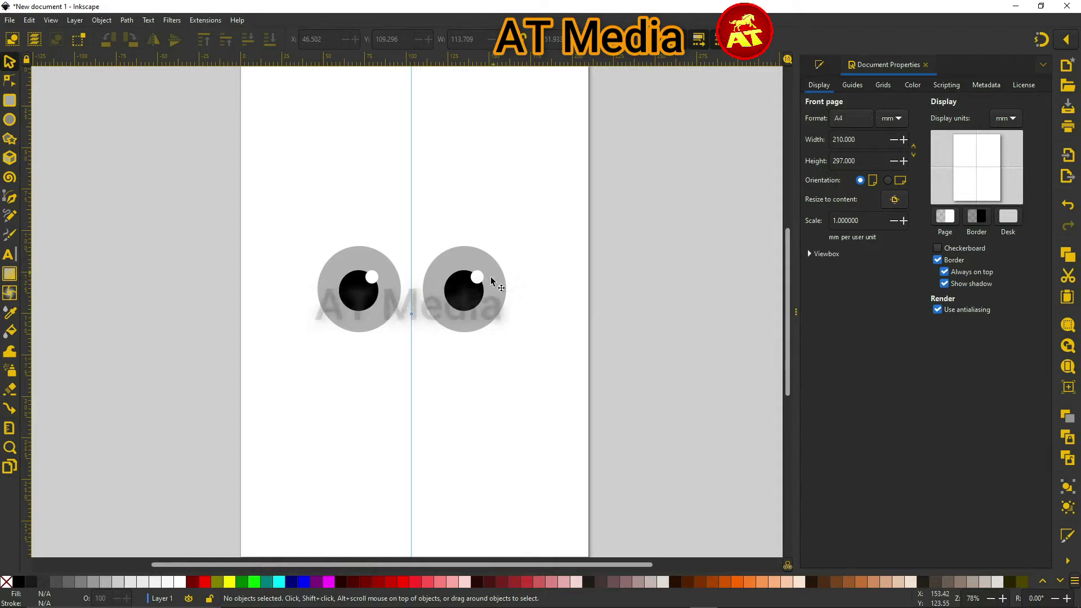
# Draw the curved top edge, pointed ear and rounded outer side of the owl's left half-head with the Pen tool, starting on the guide
pyautogui.press('b')
pyautogui.scroll(1, 415, 251)
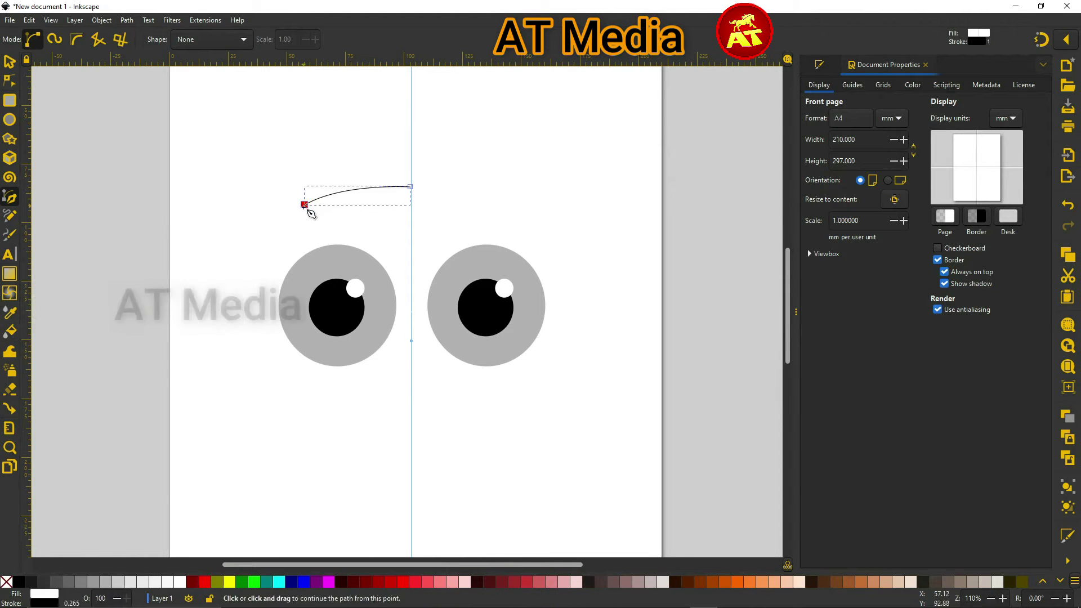
pyautogui.click(273, 187)
pyautogui.scroll(-4, 355, 290)
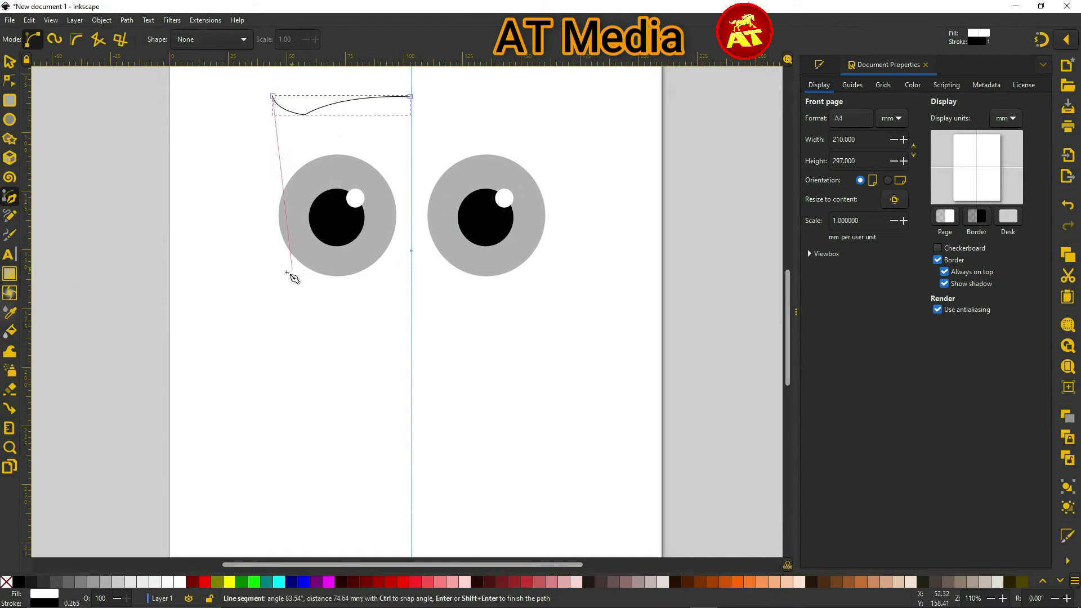
pyautogui.moveTo(343, 317); pyautogui.dragTo(345, 316)
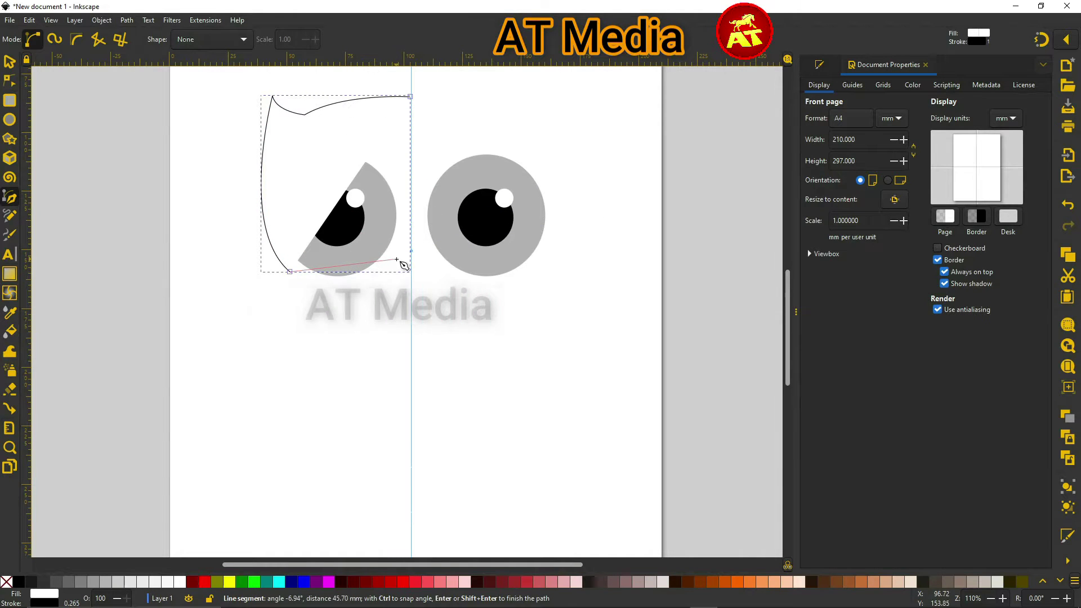
# Complete the left half-head path with a rounded cheek and a pointed beak tip, closing it along the vertical guide
pyautogui.click(400, 275)
pyautogui.scroll(4, 411, 290)
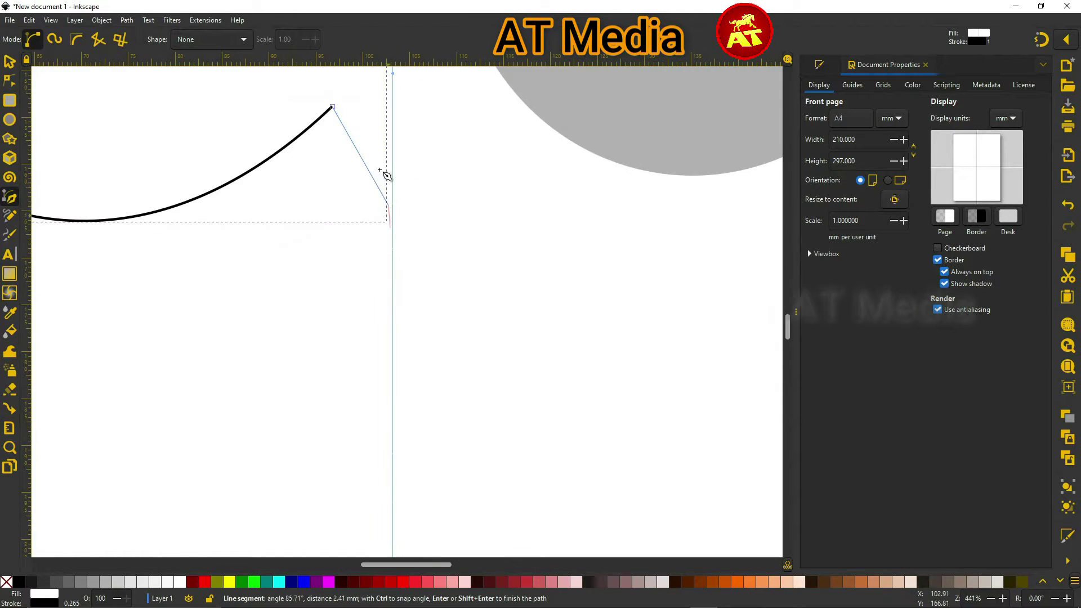
pyautogui.click(393, 212)
pyautogui.scroll(-3, 394, 214)
pyautogui.scroll(7, 395, 215)
pyautogui.click(372, 210)
pyautogui.click(346, 222)
pyautogui.scroll(-9, 401, 259)
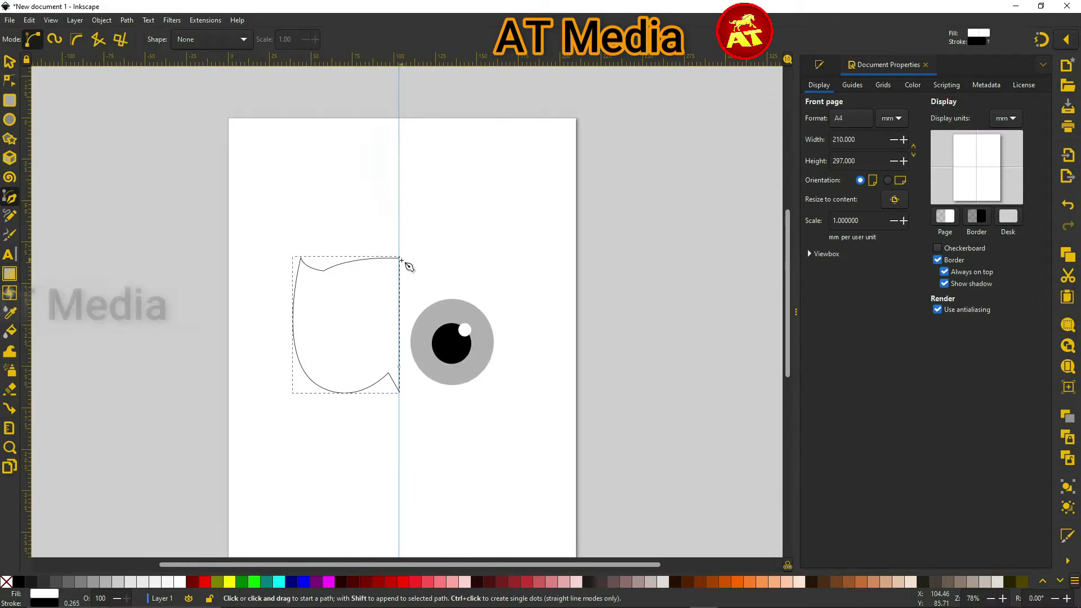
# Remove the half-head's fill and adjust its top centre node and curve into a smooth arch meeting the guide
pyautogui.click(9, 61)
pyautogui.click(6, 583)
pyautogui.click(10, 81)
pyautogui.scroll(1, 326, 297)
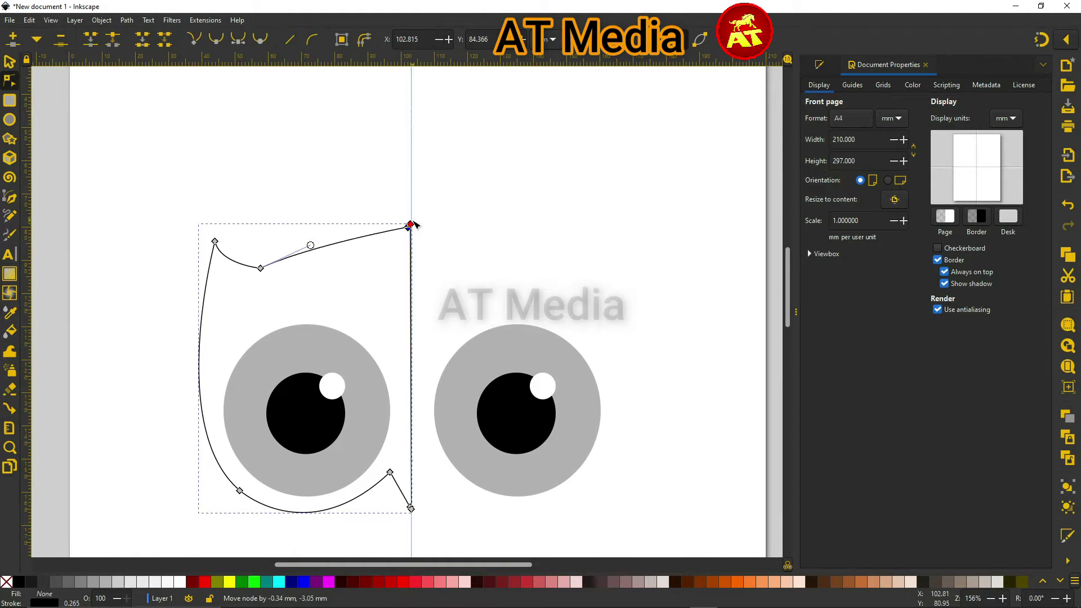
pyautogui.press('s')
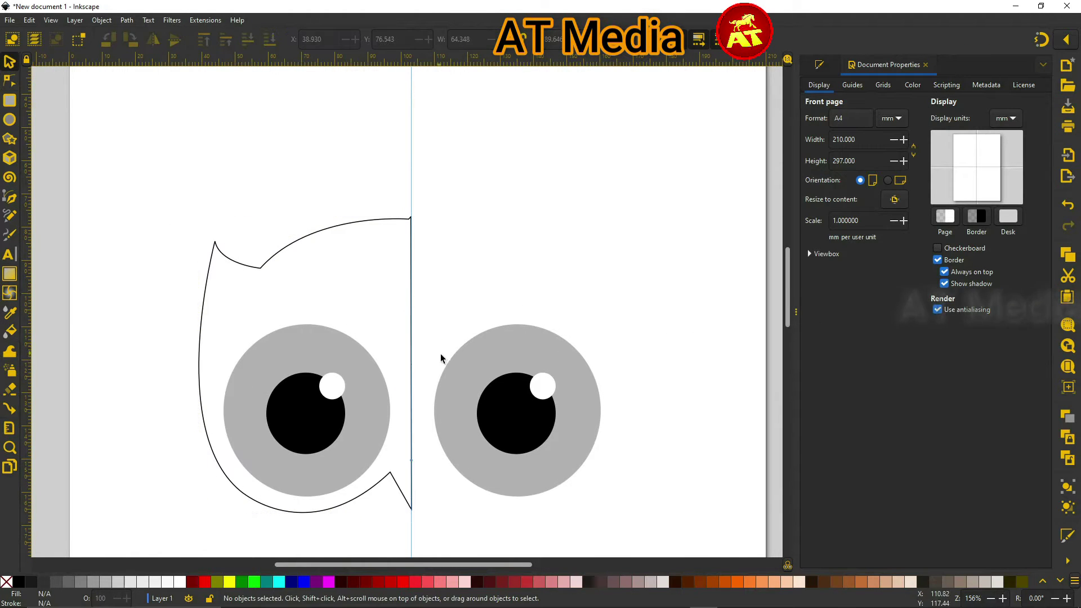
# Fill the half-head around the left eye with dark grey and place a horizontally mirrored copy as the right half
pyautogui.scroll(-4, 442, 357)
pyautogui.click(233, 262)
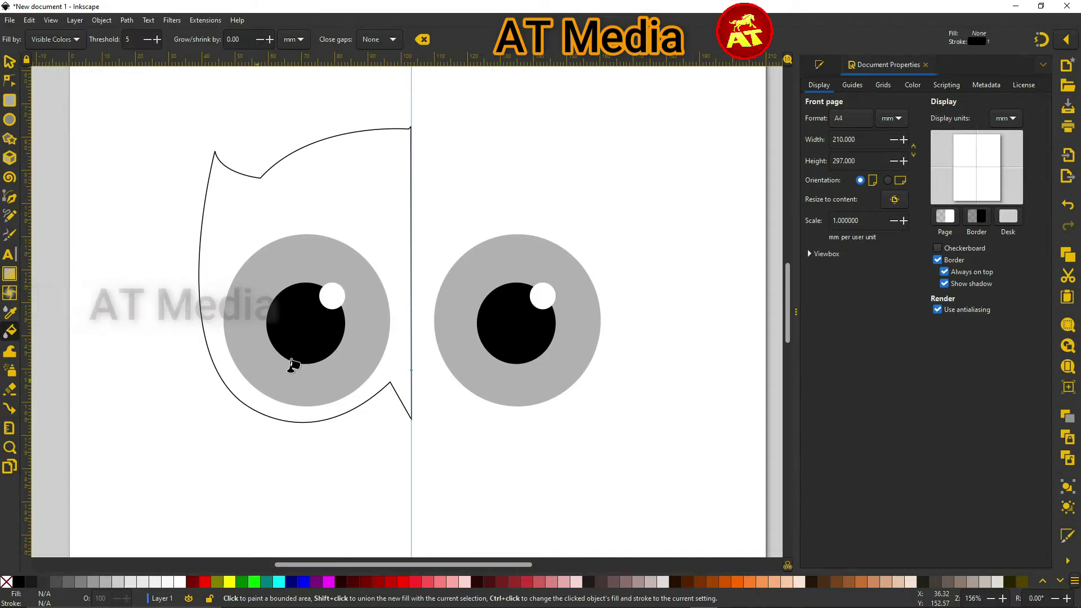
pyautogui.click(201, 254)
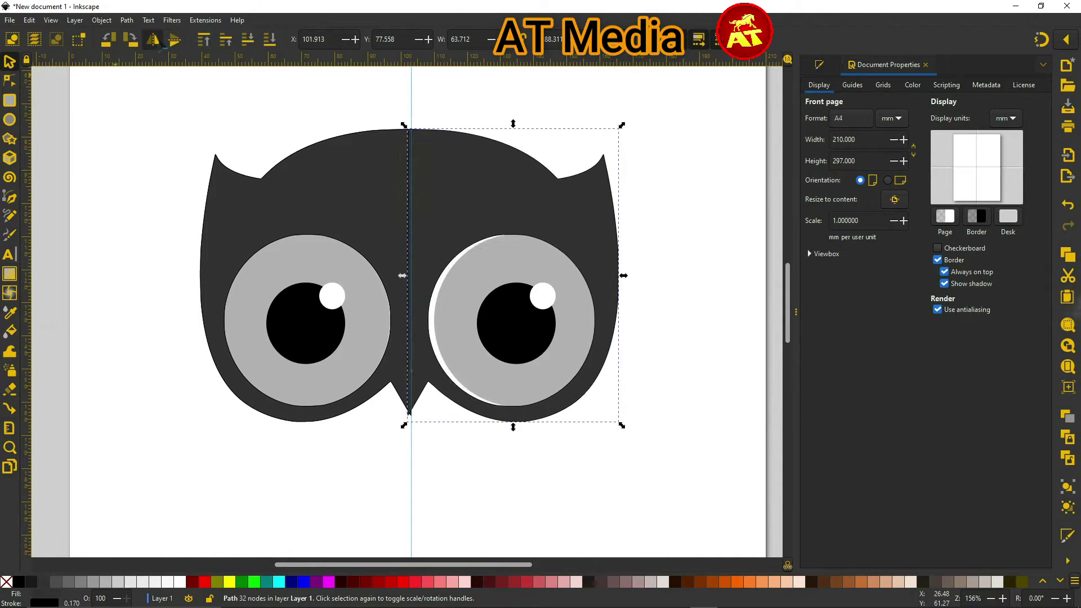
# Align the mirrored right half with the guide and move its inner nodes to close the gap between the halves
pyautogui.press('Escape')
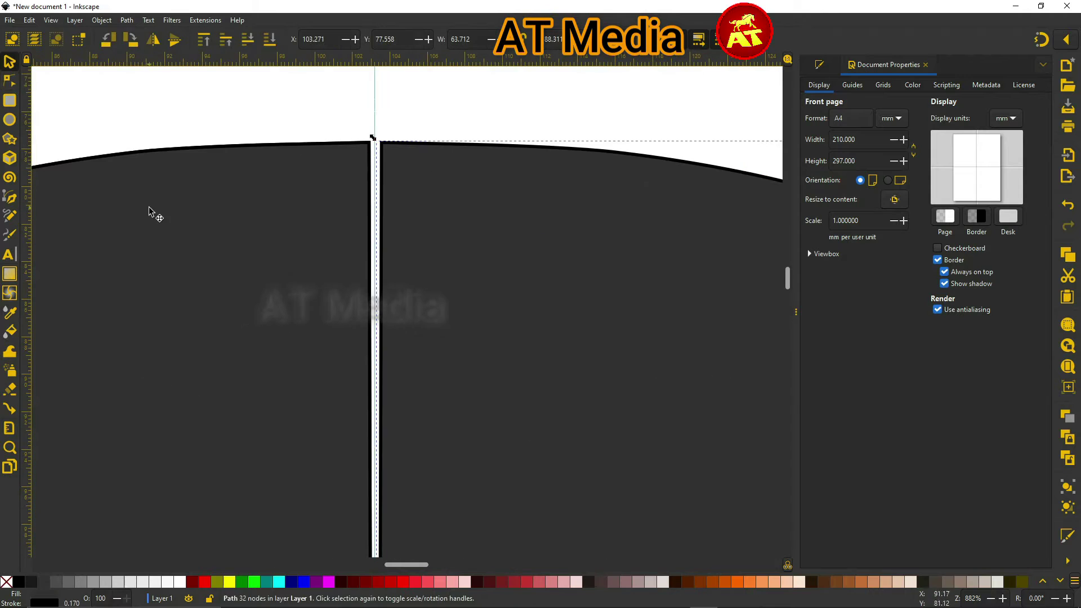
pyautogui.press('n')
pyautogui.moveTo(383, 146); pyautogui.dragTo(374, 145)
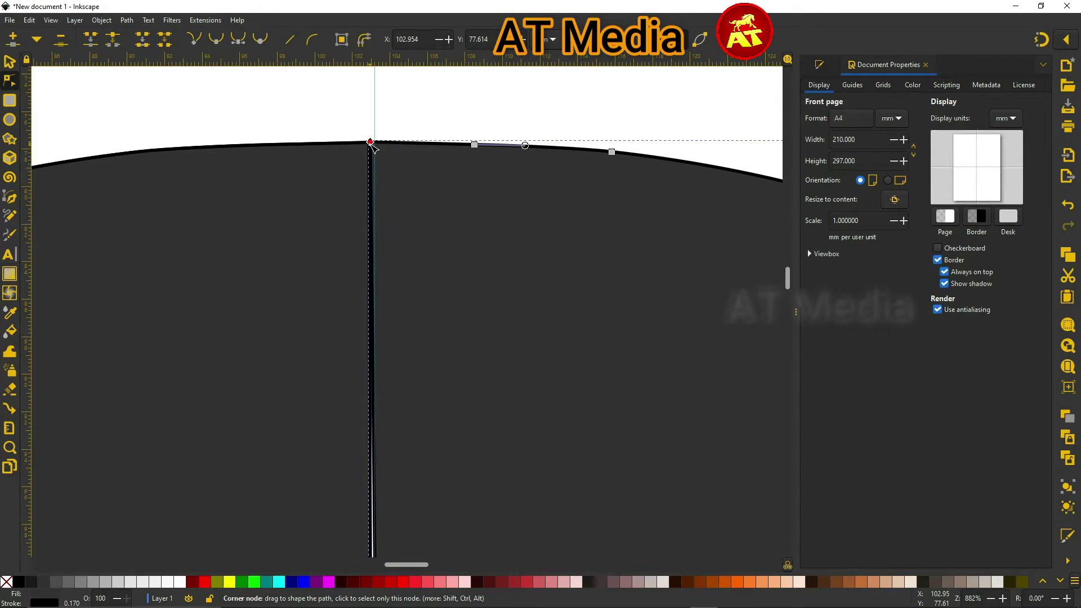
pyautogui.click(388, 398)
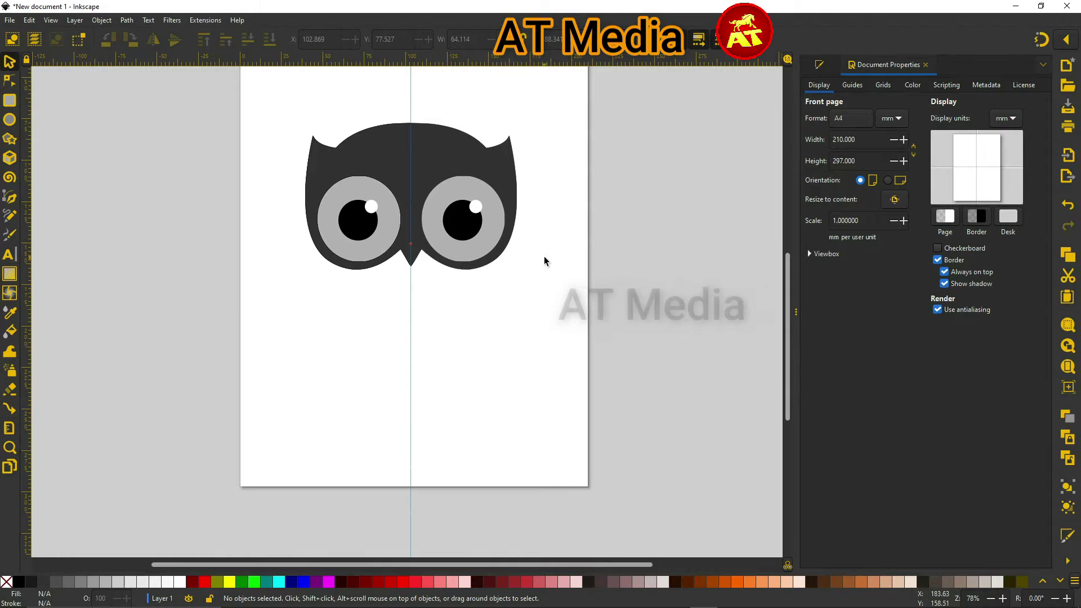
# Recolour the outlines of both head halves to match their dark grey fill
pyautogui.scroll(2, 212, 132)
pyautogui.click(314, 180)
pyautogui.scroll(4, 381, 228)
pyautogui.click(380, 229)
pyautogui.keyDown('shift'); pyautogui.click(6, 582); pyautogui.keyUp('shift')
pyautogui.press('Escape')
pyautogui.click(282, 247)
pyautogui.keyDown('shift'); pyautogui.click(6, 582); pyautogui.keyUp('shift')
pyautogui.press('Escape')
# Adjust the right half's inner nodes so it overlaps the left half slightly along the head's centre line
pyautogui.scroll(-5, 428, 180)
pyautogui.scroll(6, 411, 215)
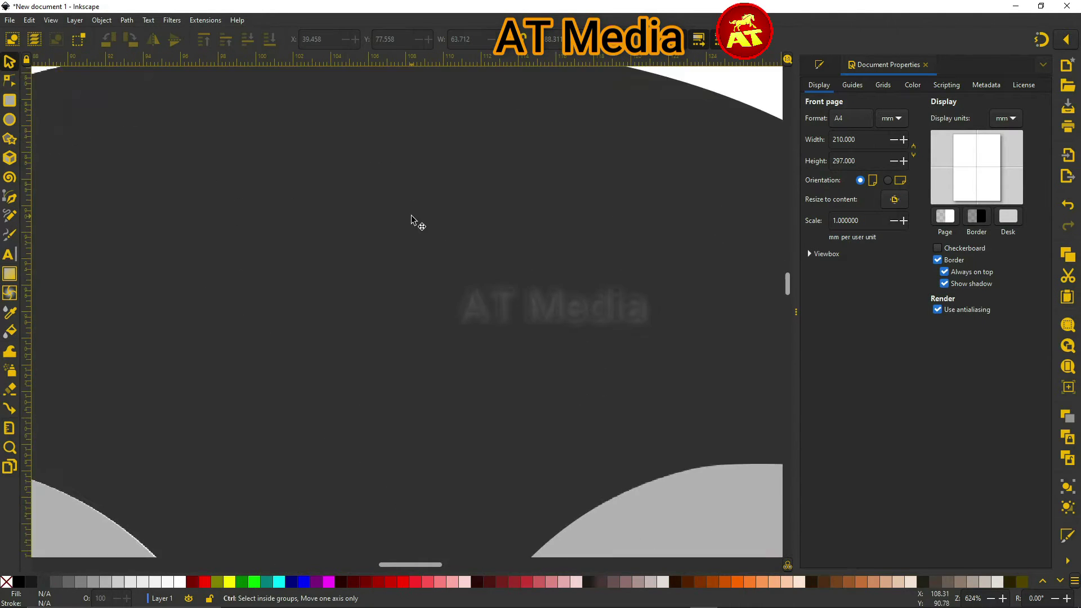
pyautogui.press('n')
pyautogui.scroll(2, 412, 220)
pyautogui.scroll(-6, 215, 167)
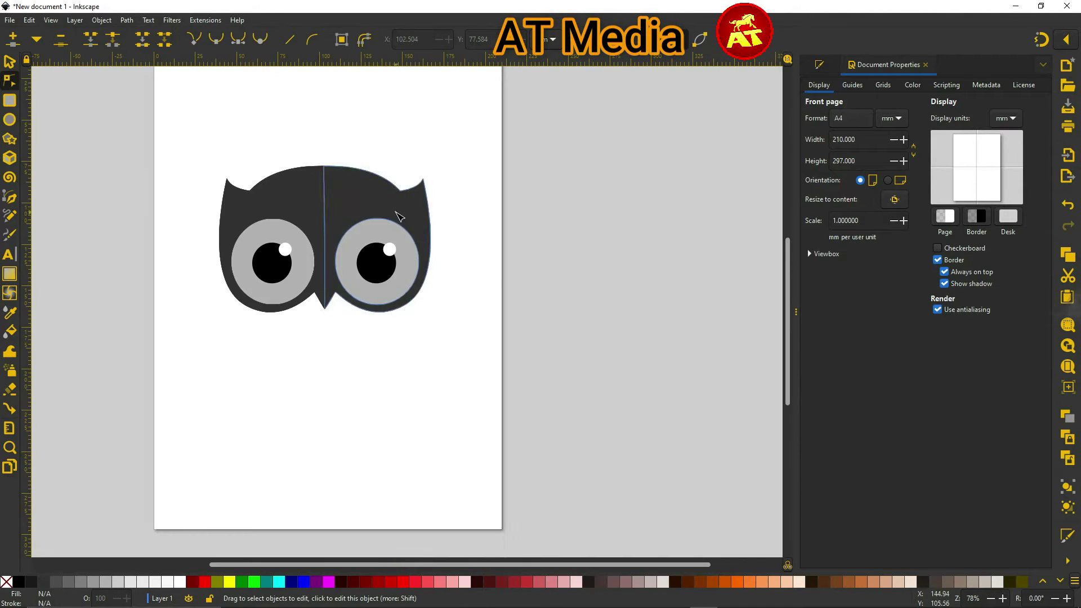
pyautogui.scroll(1, 399, 217)
pyautogui.press('s')
pyautogui.scroll(-3, 341, 582)
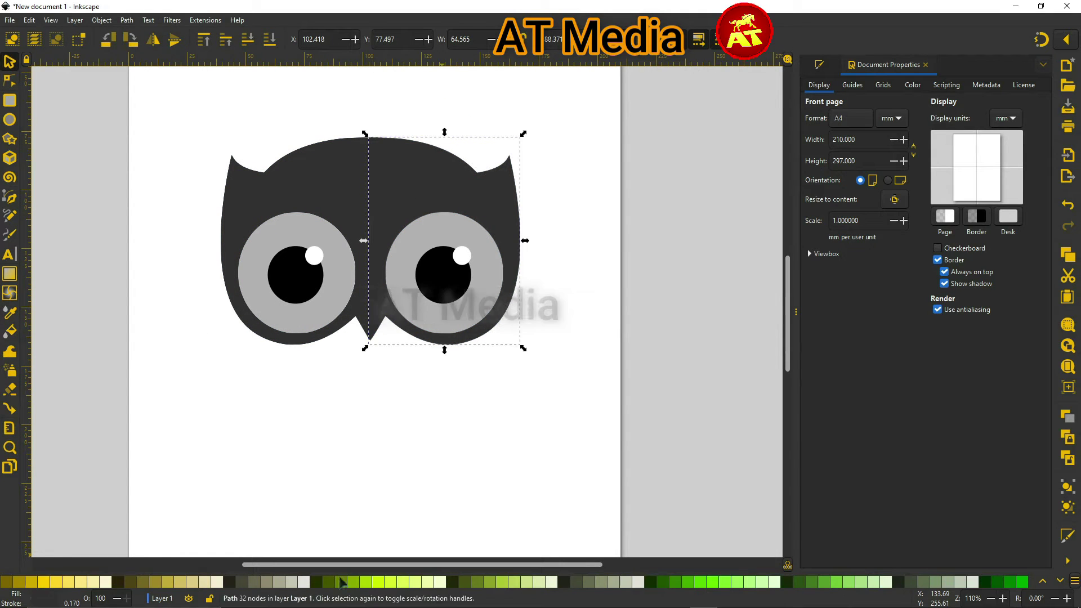
# Fill the right half of the head with yellow and the right eyeball with white
pyautogui.click(44, 582)
pyautogui.click(403, 287)
pyautogui.scroll(1, 225, 565)
pyautogui.scroll(3, 181, 581)
pyautogui.click(180, 582)
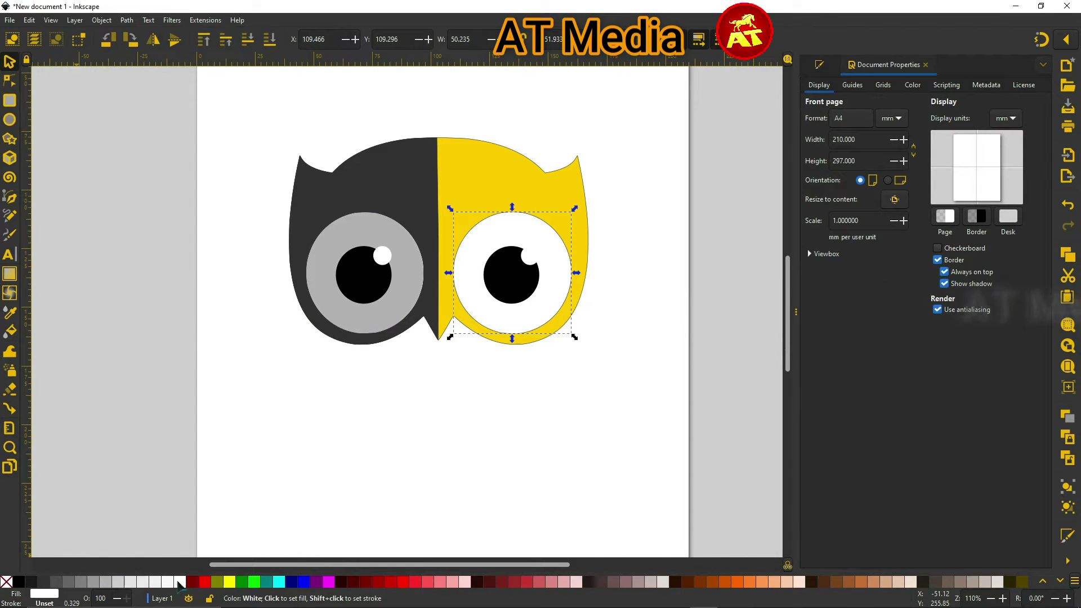
# Shift the white highlights of both pupils slightly inward and fill the left eyeball with white
pyautogui.moveTo(530, 255); pyautogui.dragTo(523, 264)
pyautogui.moveTo(382, 255); pyautogui.dragTo(376, 265)
pyautogui.click(332, 315)
pyautogui.click(163, 584)
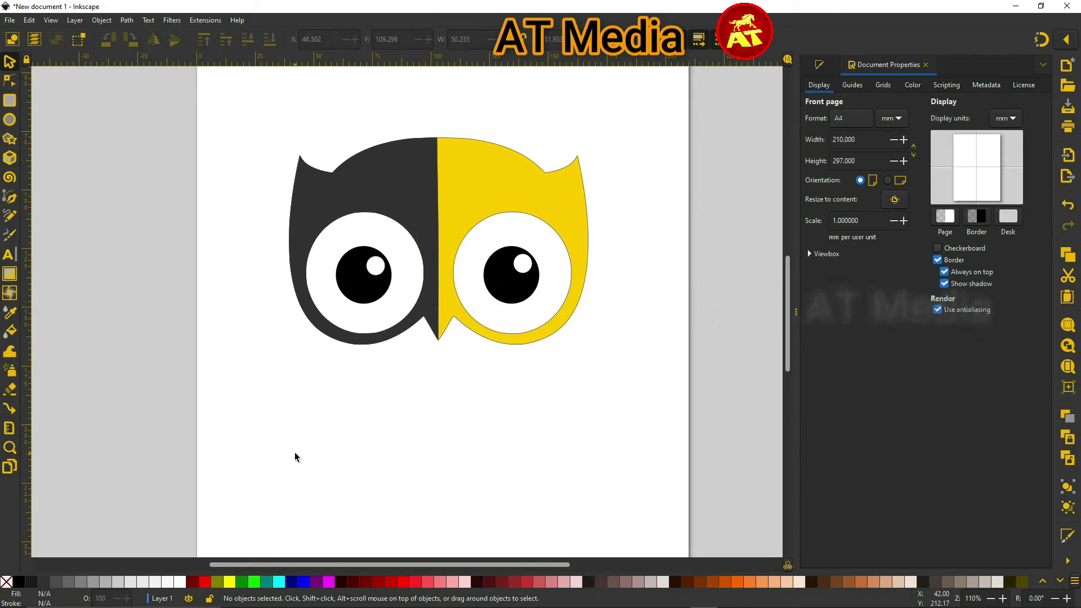
# Set the stroke width of both head halves to 2.170 mm
pyautogui.click(507, 180)
pyautogui.keyDown('shift'); pyautogui.click(315, 180); pyautogui.keyUp('shift')
pyautogui.hotkey('ctrl', 'shift', 'f')
pyautogui.click(923, 84)
pyautogui.click(878, 106)
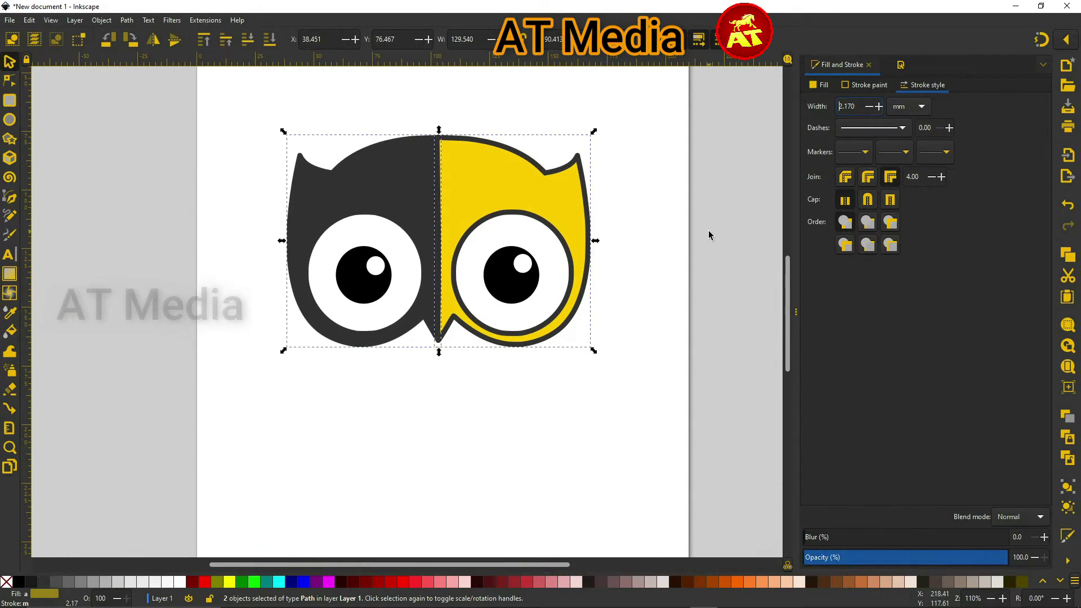
# Apply a vertical linear gradient to the right half, running from yellow down to an opaque darker yellow
pyautogui.click(594, 167)
pyautogui.click(490, 169)
pyautogui.press('g')
pyautogui.moveTo(488, 158); pyautogui.dragTo(489, 336)
pyautogui.moveTo(930, 265); pyautogui.dragTo(1004, 287)
# Apply a vertical linear gradient between opaque dark greys to the left half of the head
pyautogui.click(385, 165)
pyautogui.moveTo(386, 165); pyautogui.dragTo(383, 327)
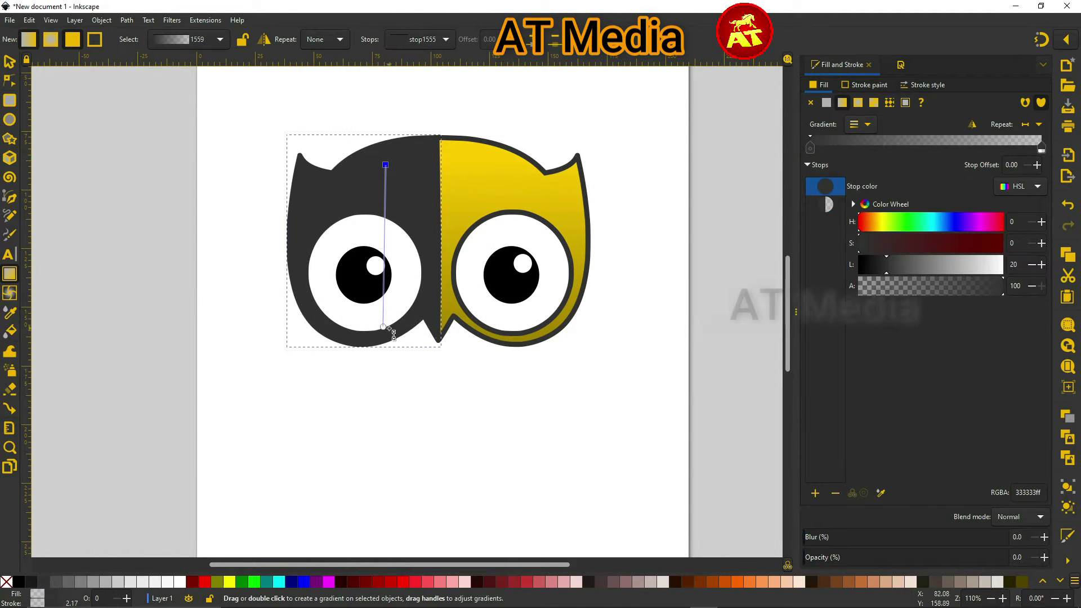
pyautogui.click(388, 328)
pyautogui.click(878, 265)
pyautogui.press('Escape')
# Add a text line below the owl's head and enlarge it to about 56 pt
pyautogui.press('t')
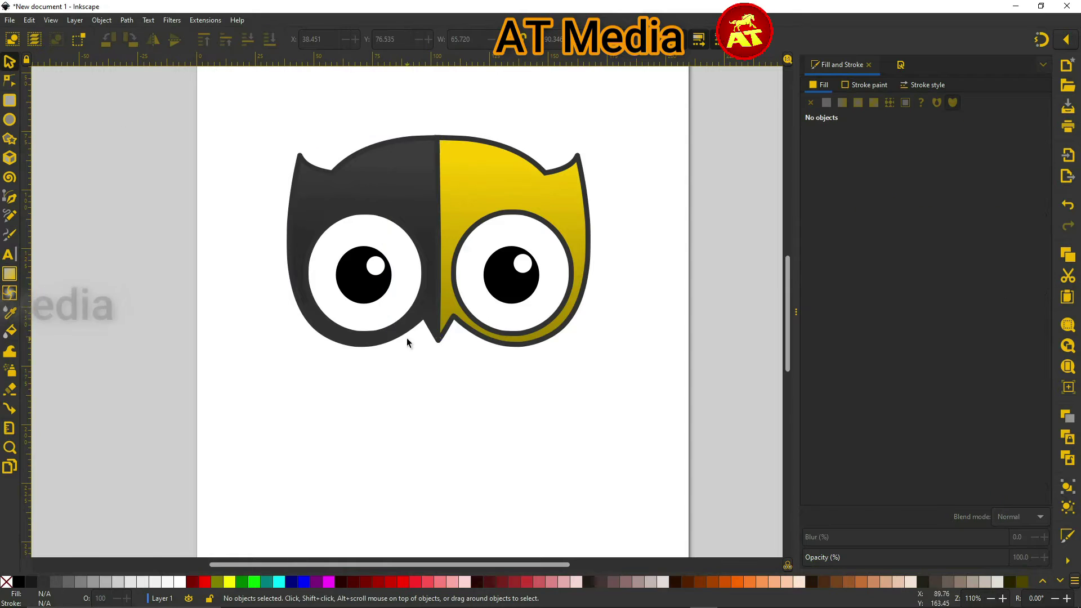
pyautogui.scroll(-2, 407, 338)
pyautogui.click(374, 308)
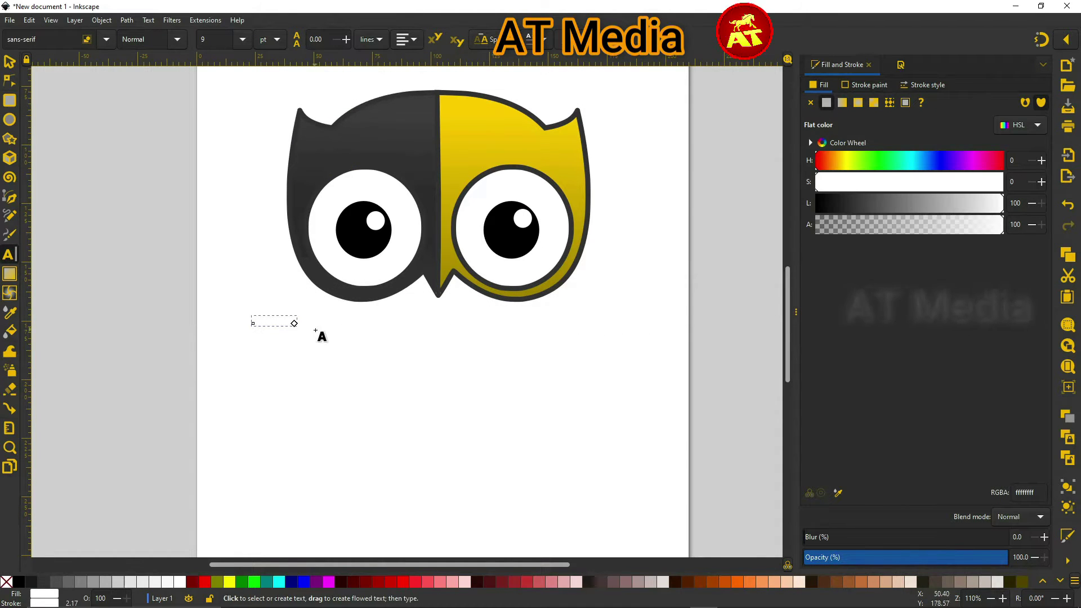
pyautogui.press('F1')
pyautogui.moveTo(299, 330); pyautogui.dragTo(460, 431)
# Try to recolour the whole text line's fill to bright green
pyautogui.press('t')
pyautogui.hotkey('ctrl', 'a')
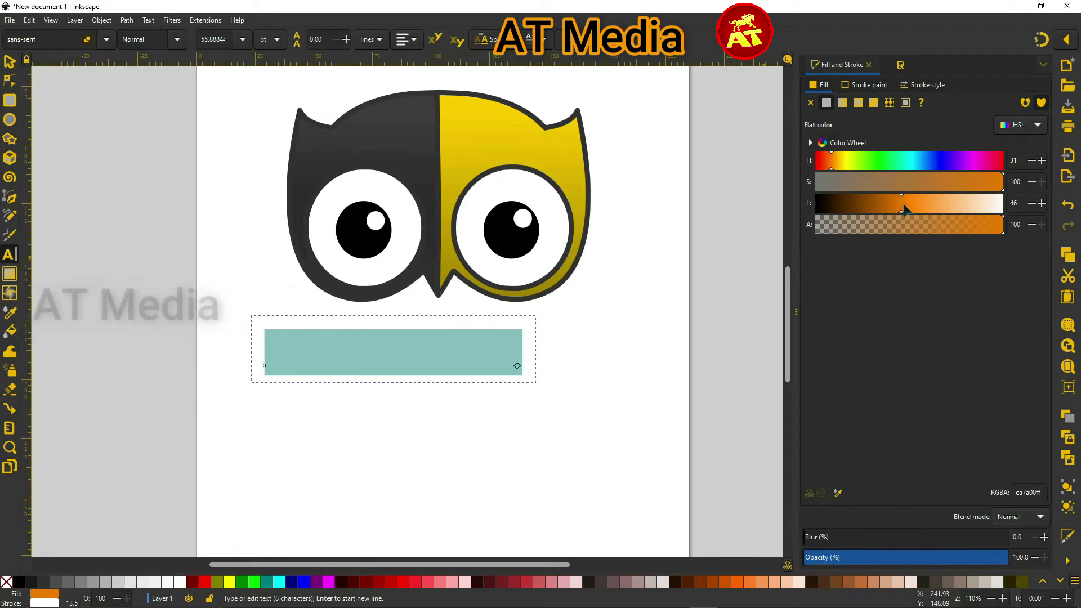
pyautogui.moveTo(853, 163); pyautogui.dragTo(872, 165)
pyautogui.click(515, 343)
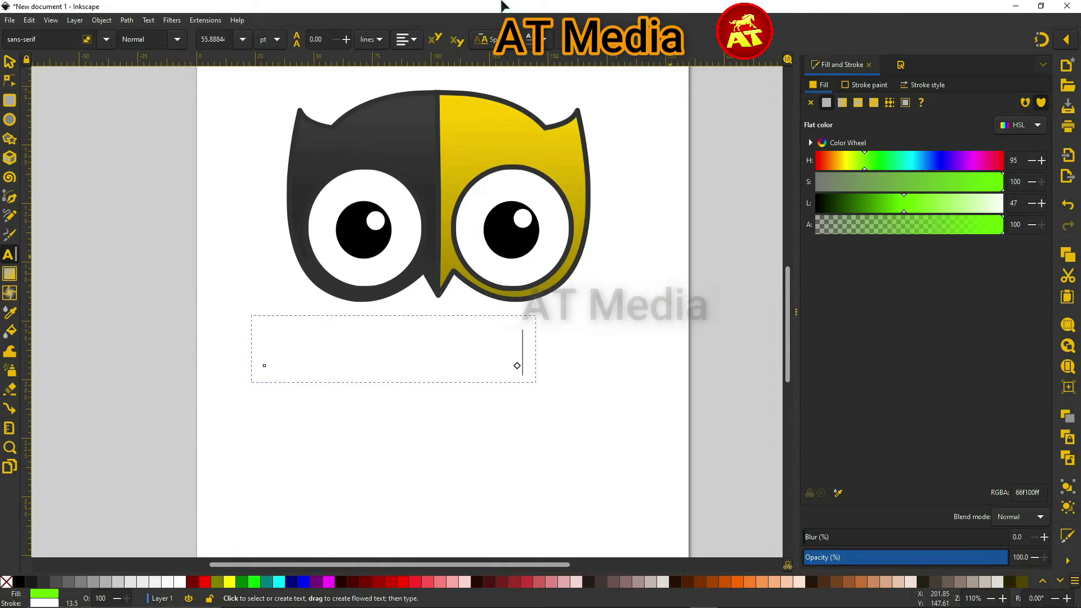
pyautogui.doubleClick(9, 254)
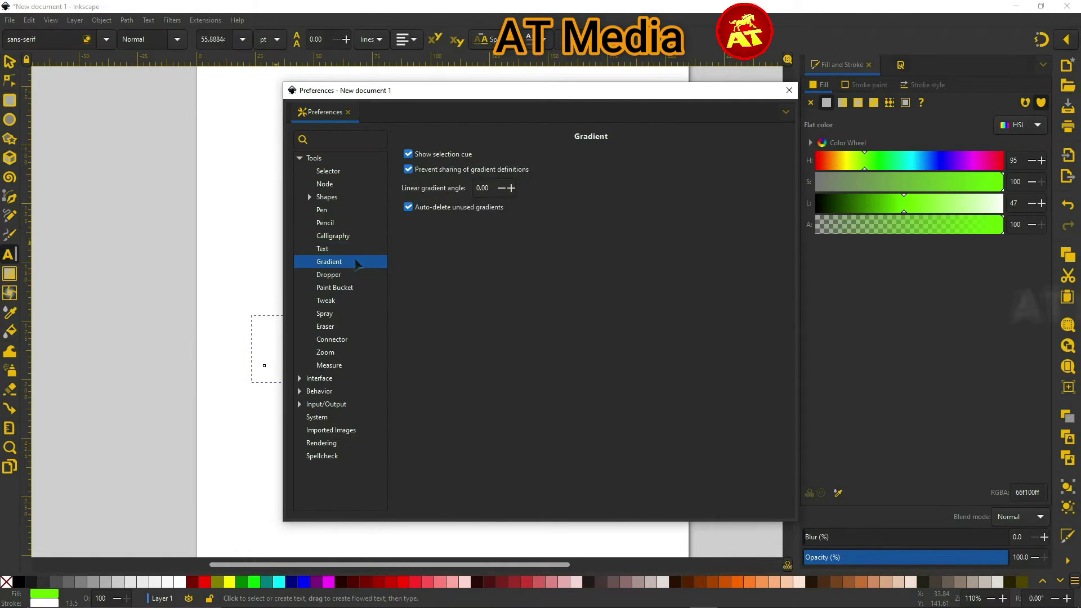
pyautogui.click(789, 90)
pyautogui.press('Escape')
pyautogui.press('s')
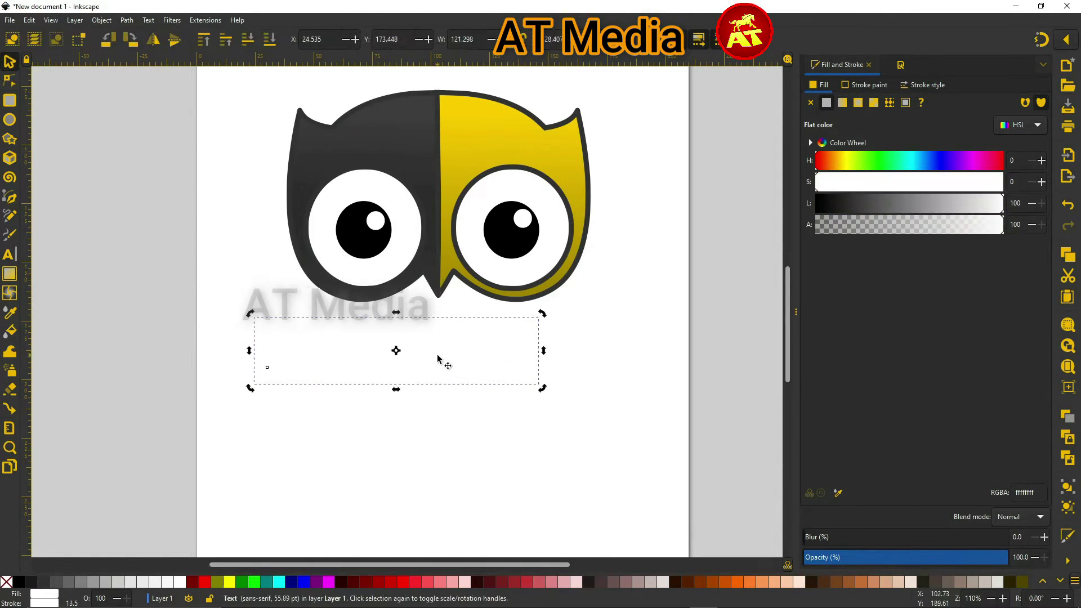
pyautogui.press('Escape')
# Set the text style to Bold and start a new text line below the owl's head
pyautogui.click(9, 254)
pyautogui.click(106, 39)
pyautogui.click(177, 39)
pyautogui.click(141, 76)
pyautogui.click(359, 411)
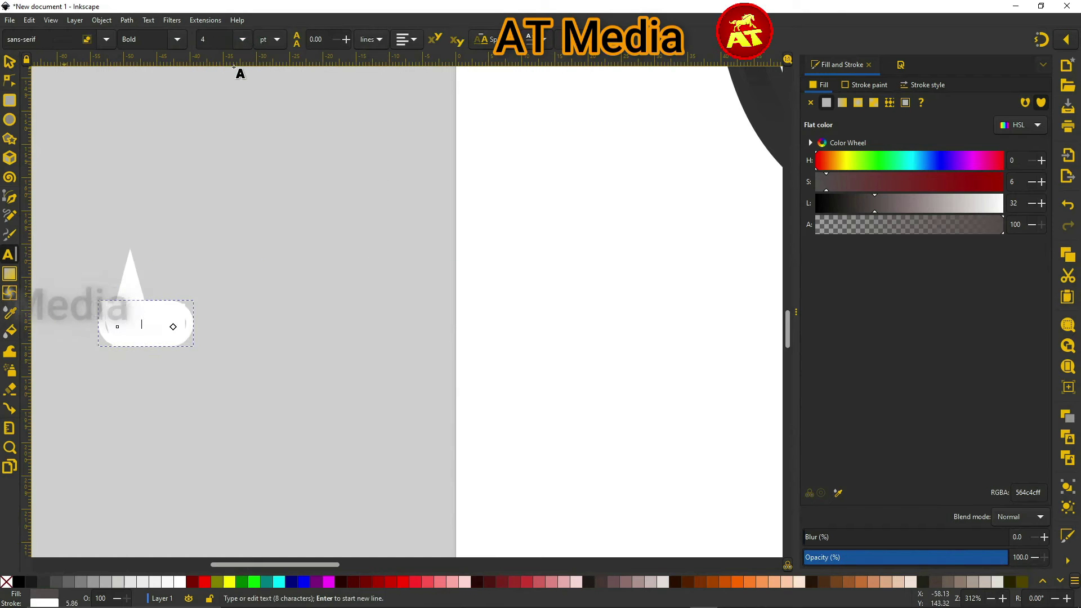
# Place a two-character test text beside the page and raise its line spacing to 8.70 and letter spacing to 7.19 px
pyautogui.click(10, 255)
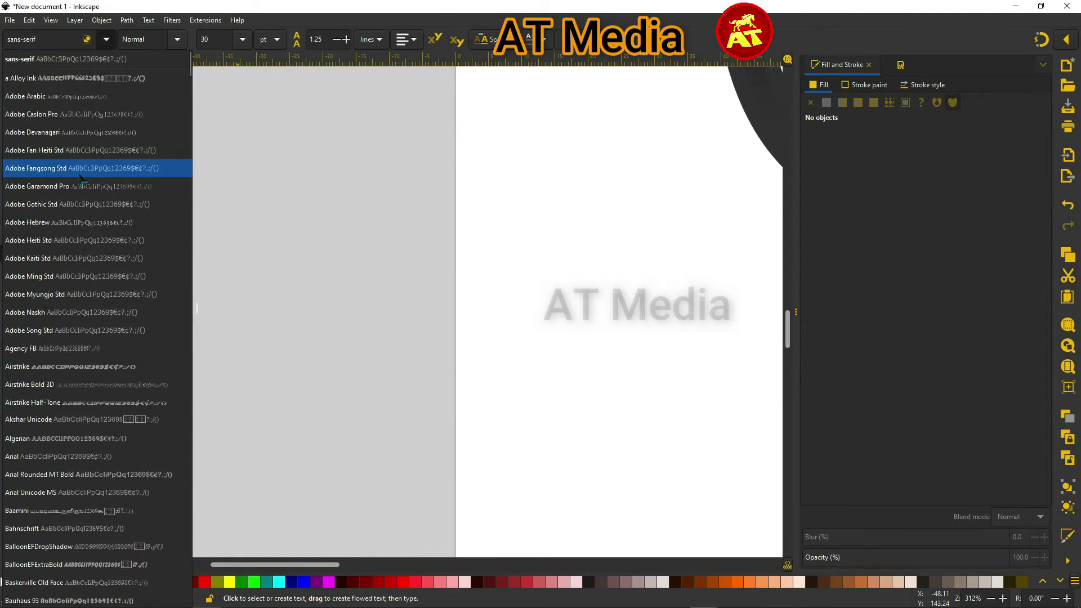
pyautogui.click(137, 299)
pyautogui.write('WWWW')
pyautogui.click(147, 299)
pyautogui.write('W')
pyautogui.click(346, 40)
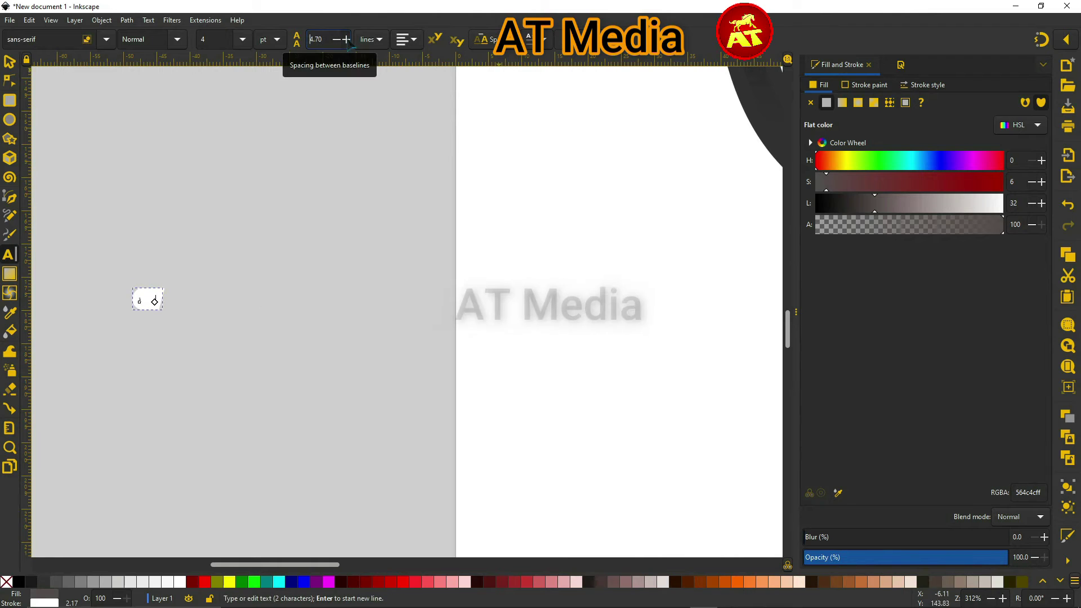
pyautogui.click(486, 40)
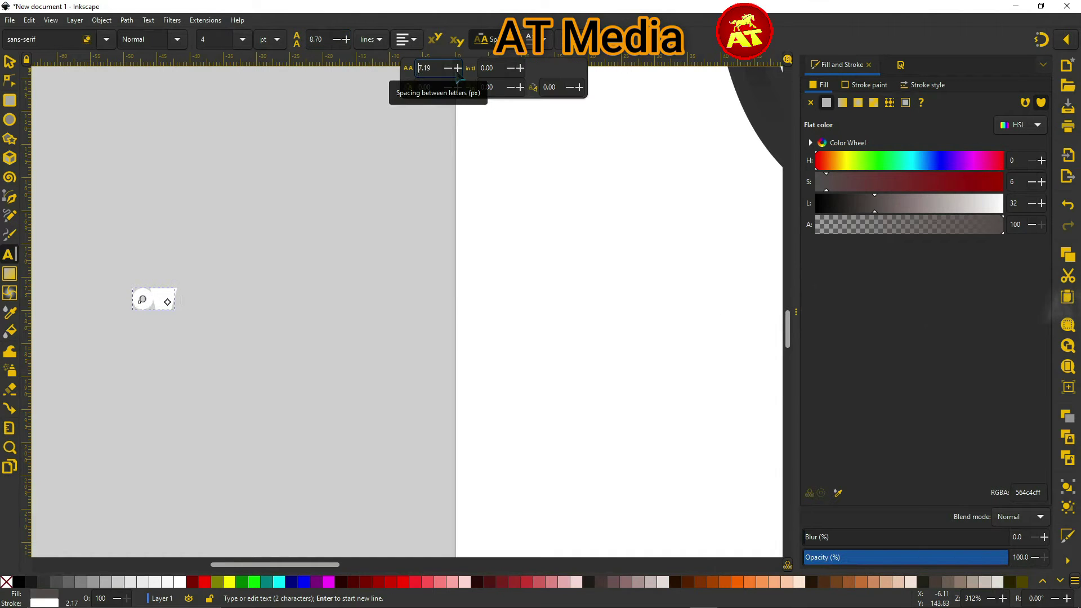
# Draw a text frame beside the page, enter "o" in it and try changing the letter spacing
pyautogui.moveTo(116, 261); pyautogui.dragTo(418, 332)
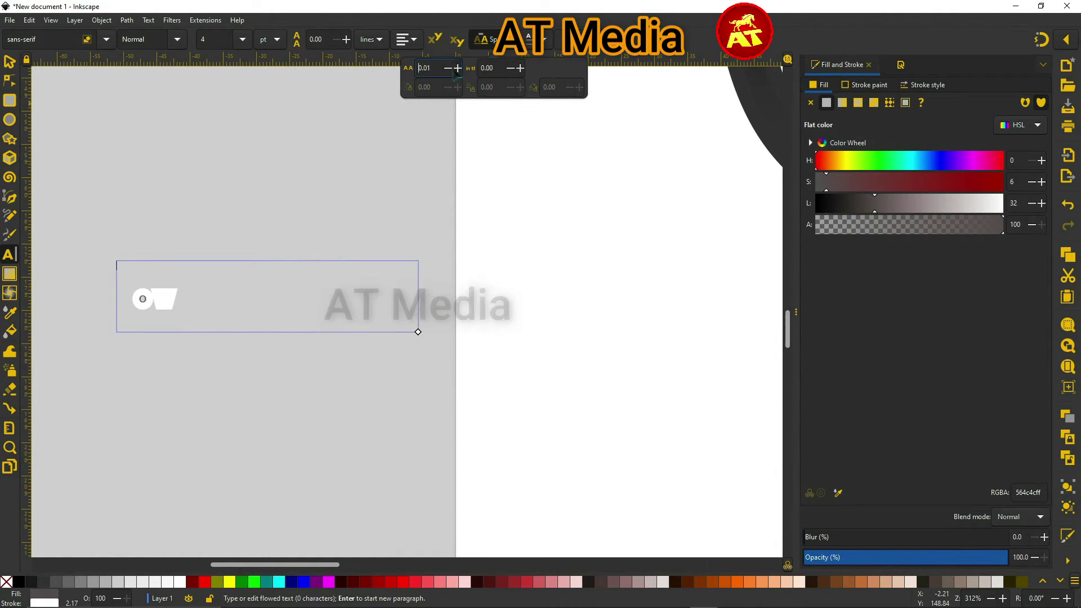
pyautogui.moveTo(134, 224); pyautogui.dragTo(244, 261)
pyautogui.write('o')
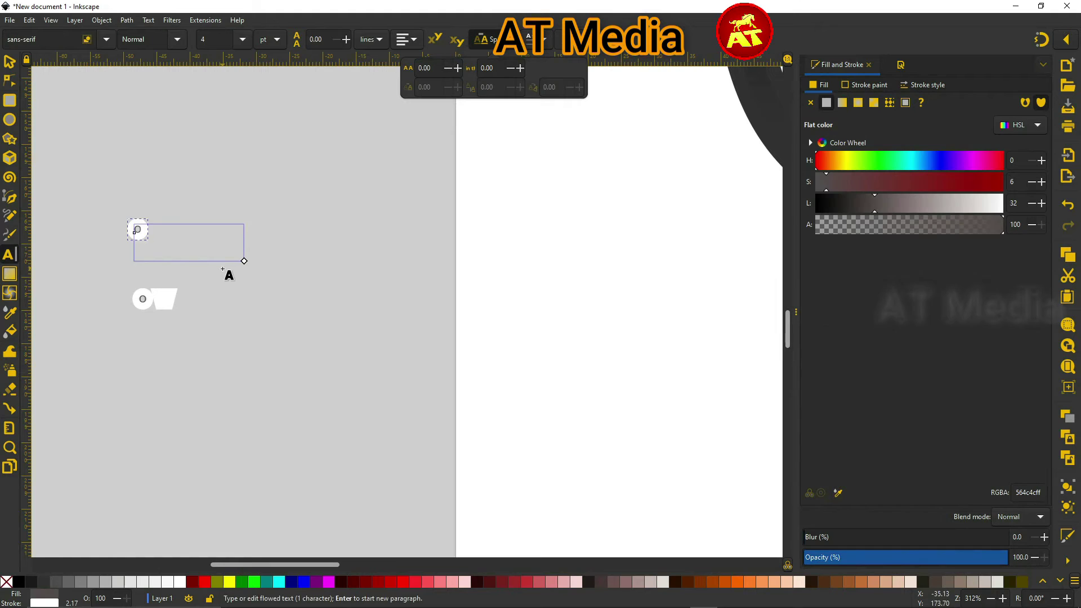
pyautogui.click(457, 68)
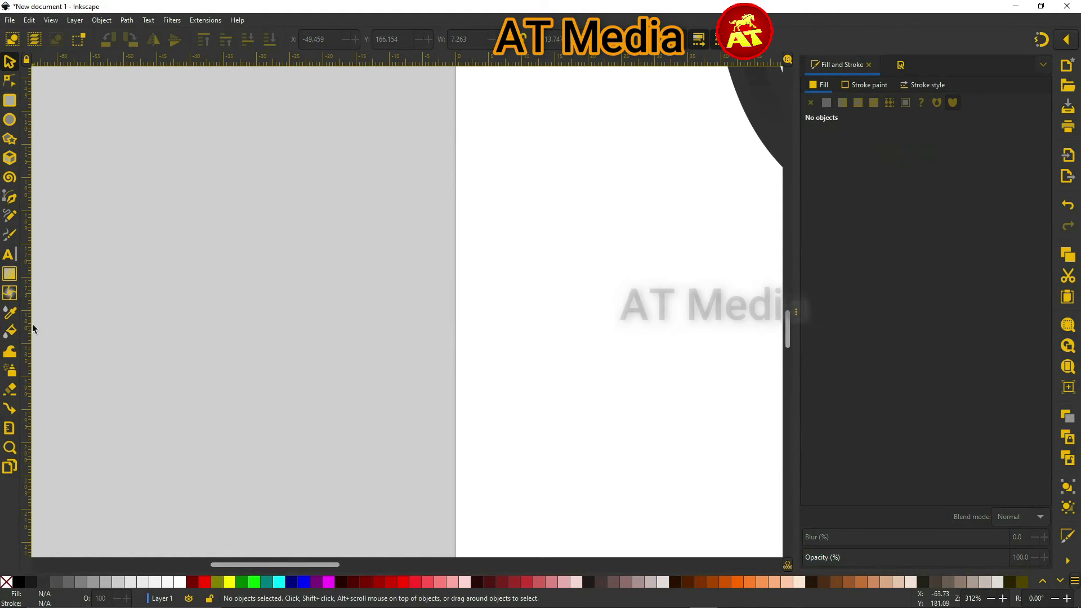
# Place a one-character test text beside the page, try its letter spacing and delete it
pyautogui.click(113, 227)
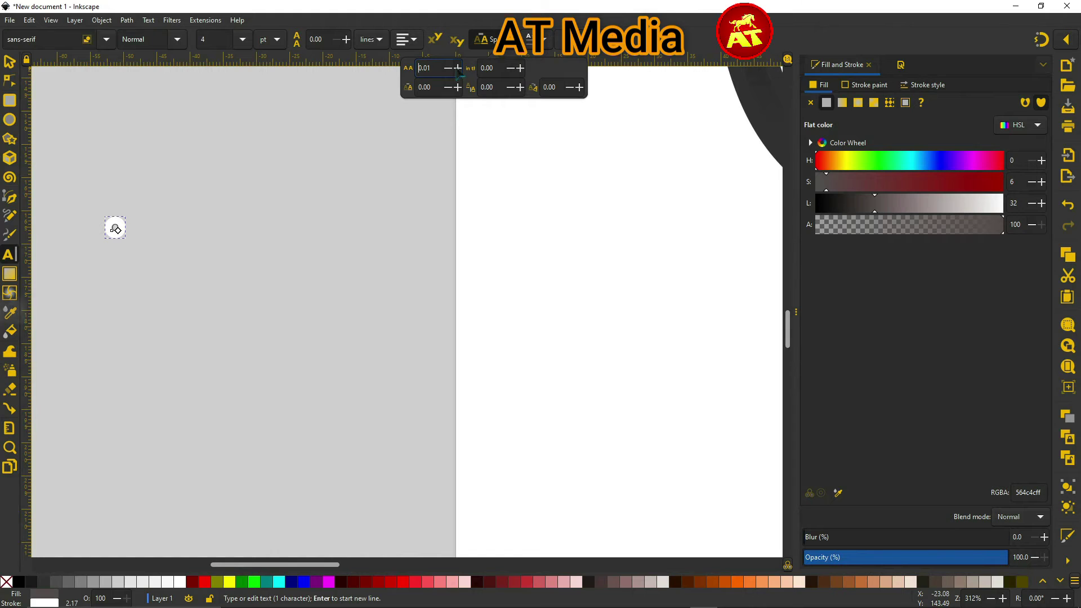
pyautogui.click(9, 61)
pyautogui.press('Delete')
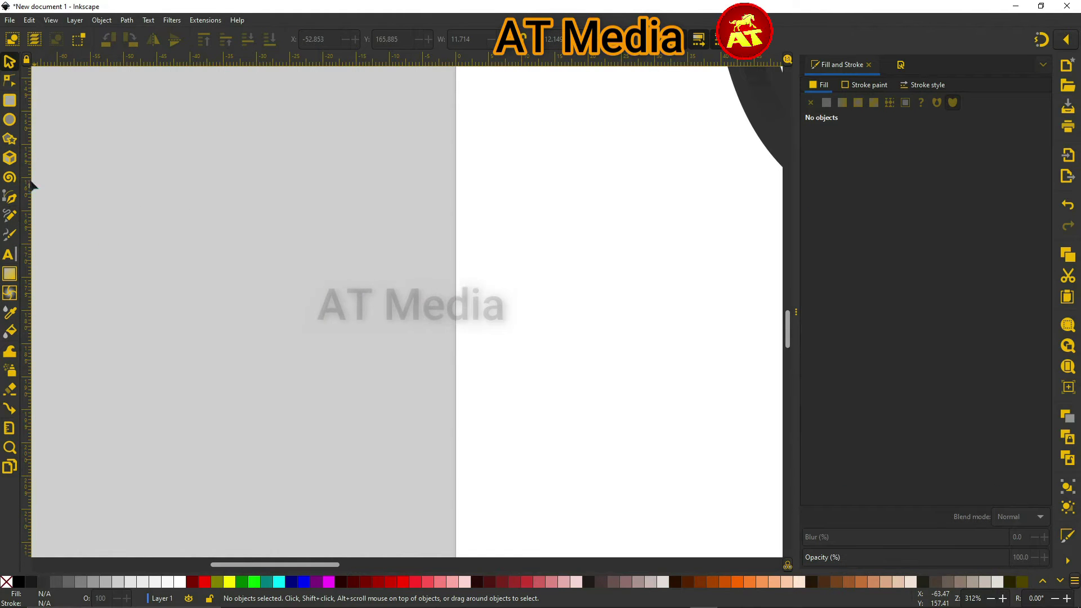
# Draw a text frame beside the page and try the test text "OW" with changed letter spacing and no outline
pyautogui.press('t')
pyautogui.moveTo(127, 200); pyautogui.dragTo(389, 304)
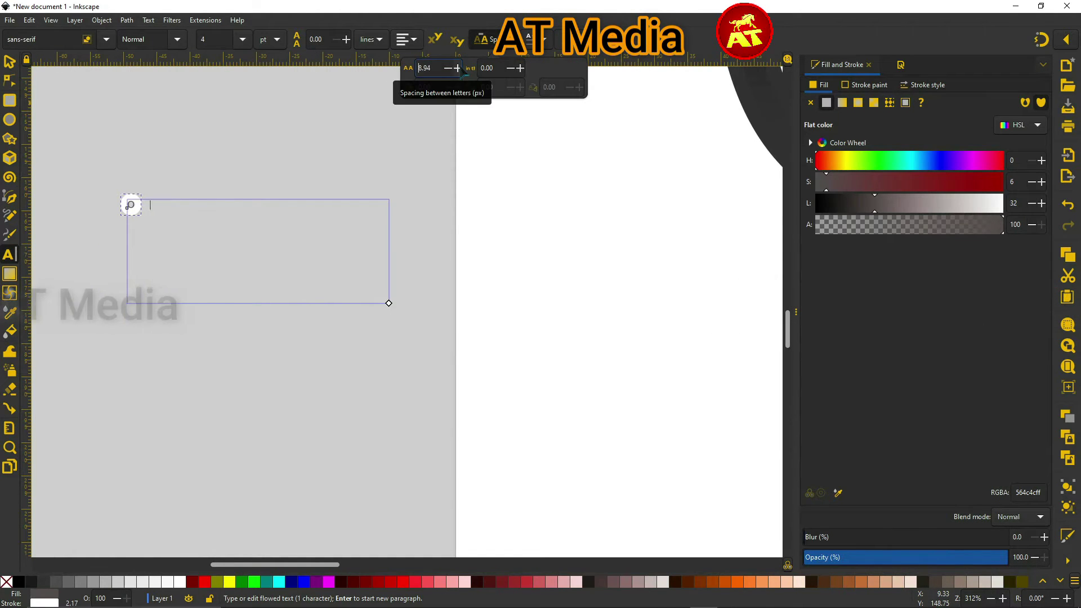
pyautogui.press('F1')
pyautogui.click(924, 84)
pyautogui.scroll(3, 78, 175)
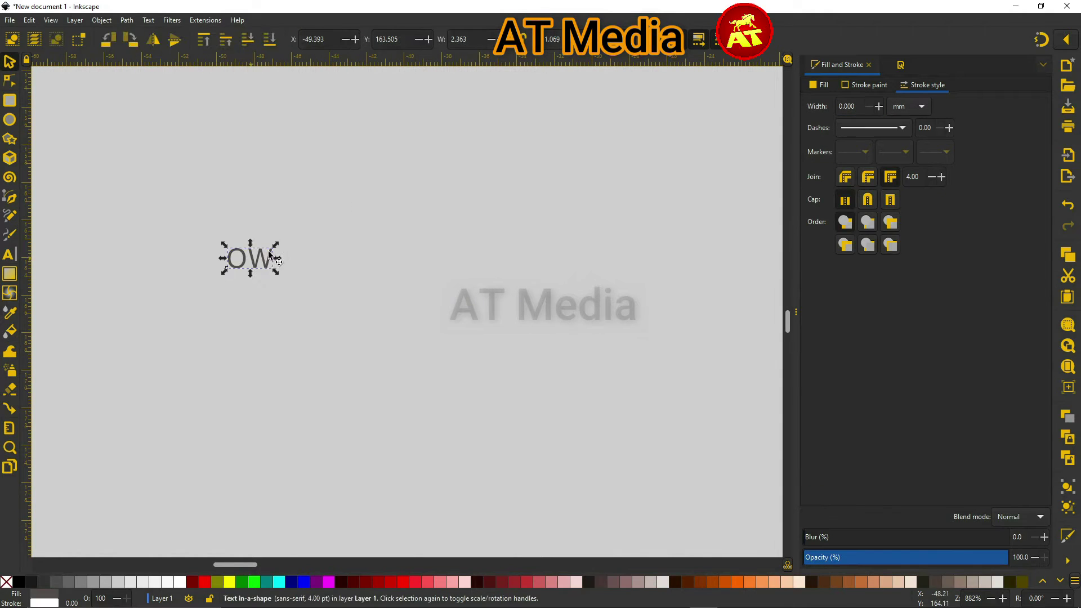
pyautogui.doubleClick(270, 256)
pyautogui.scroll(-5, 338, 282)
pyautogui.scroll(2, 507, 350)
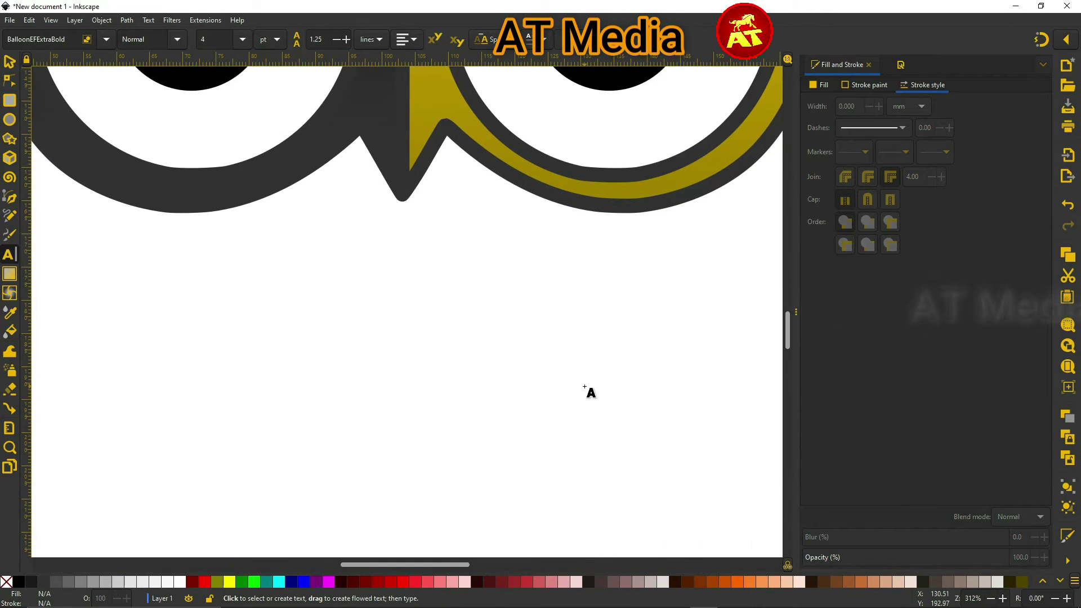
# Place the text "OWL LOGO", about 130 mm wide, centred just below the owl's head
pyautogui.press('F1')
pyautogui.moveTo(332, 321); pyautogui.dragTo(769, 389)
pyautogui.scroll(-4, 623, 372)
pyautogui.moveTo(622, 372); pyautogui.dragTo(677, 378)
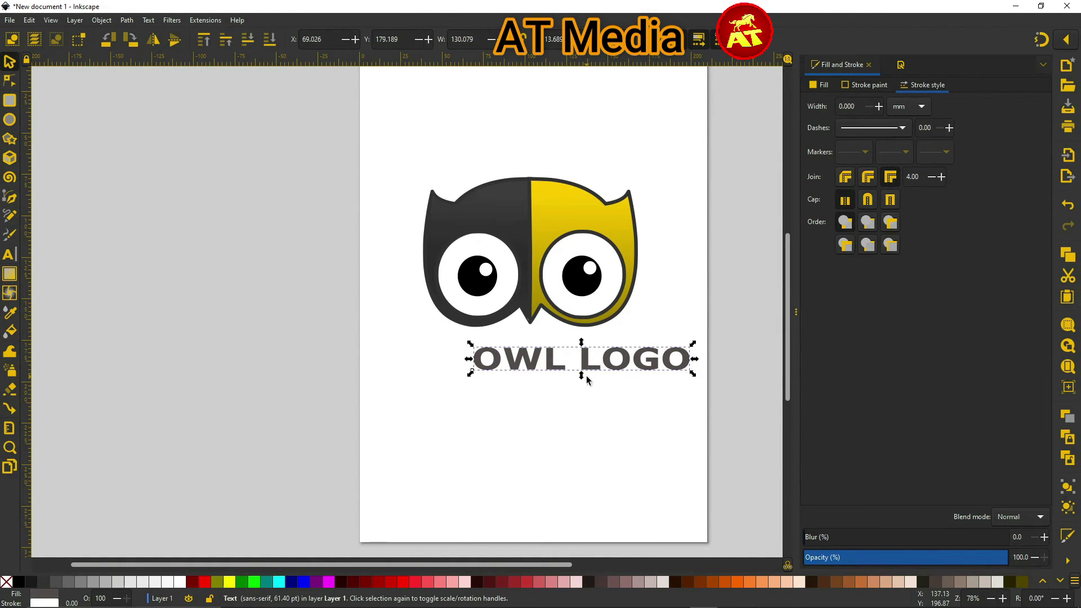
pyautogui.scroll(4, 590, 352)
pyautogui.press('n')
pyautogui.click(437, 254)
pyautogui.scroll(3, 406, 272)
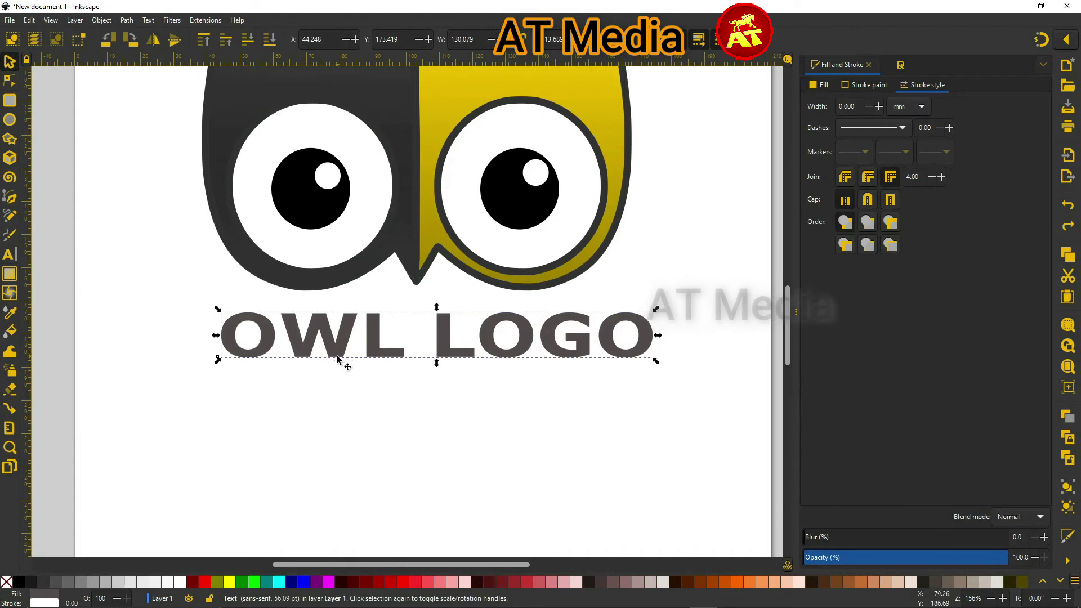
# Apply a horizontal linear gradient from dark grey to yellow across the "OWL LOGO" text
pyautogui.moveTo(247, 338); pyautogui.dragTo(644, 339)
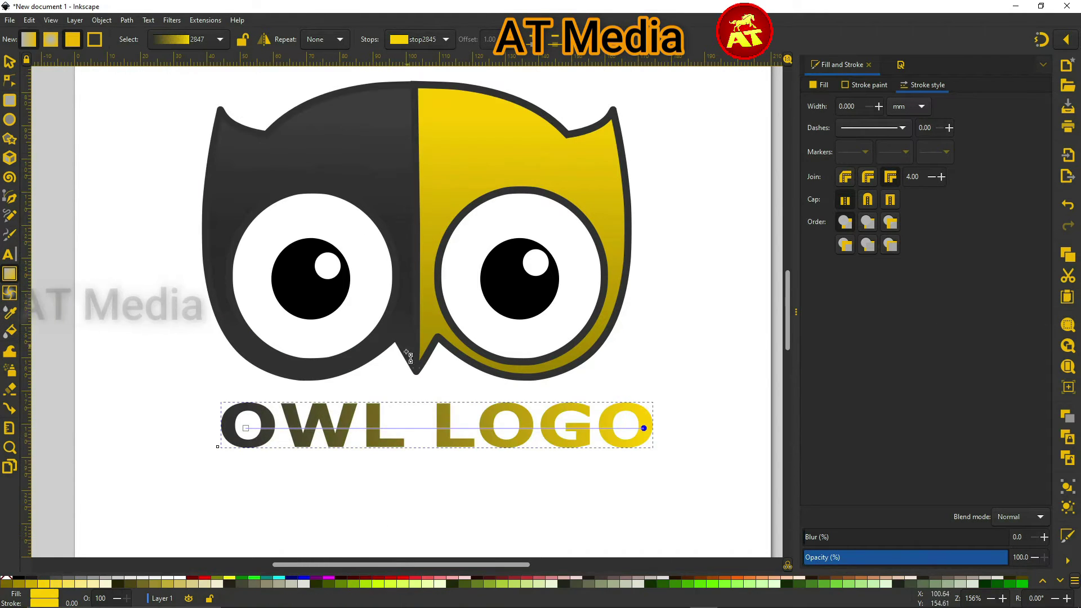
pyautogui.press('g')
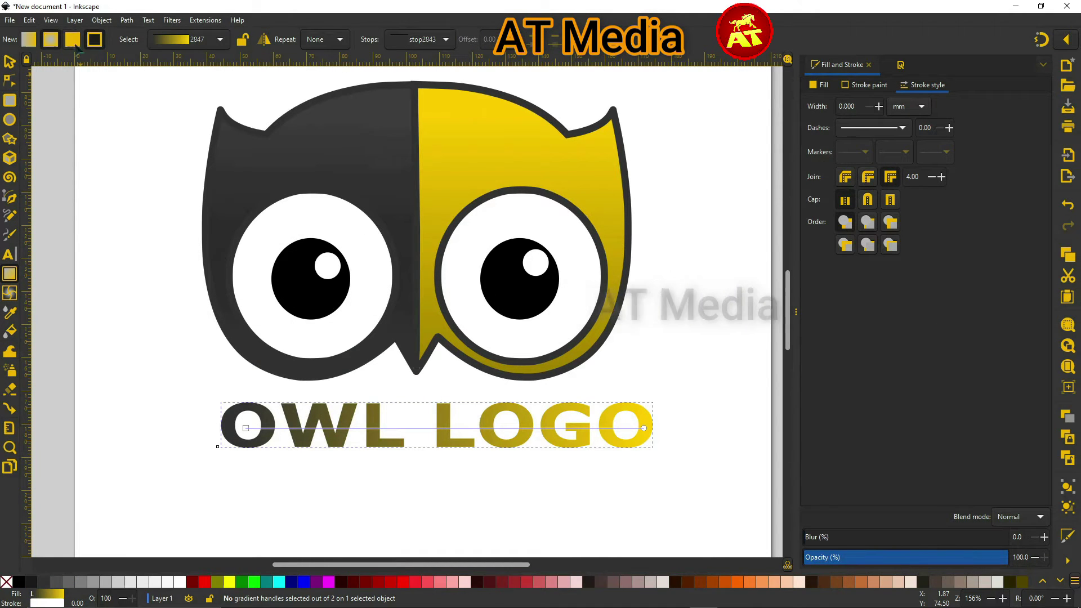
pyautogui.click(217, 44)
pyautogui.scroll(-3, 198, 350)
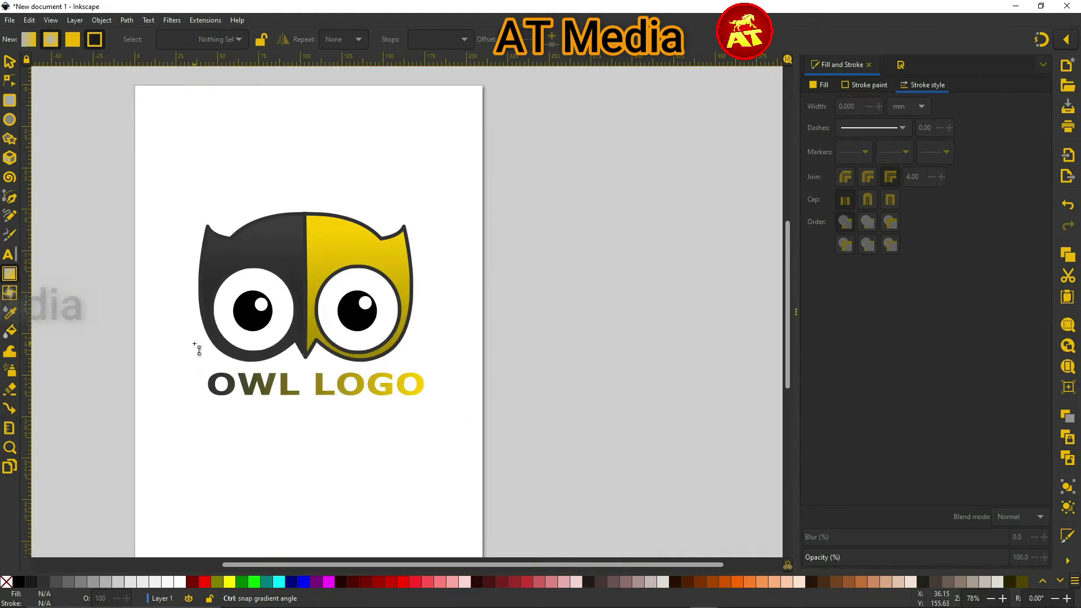
# Remove the outlines from the yellow and dark grey halves of the owl's head
pyautogui.scroll(2, 321, 169)
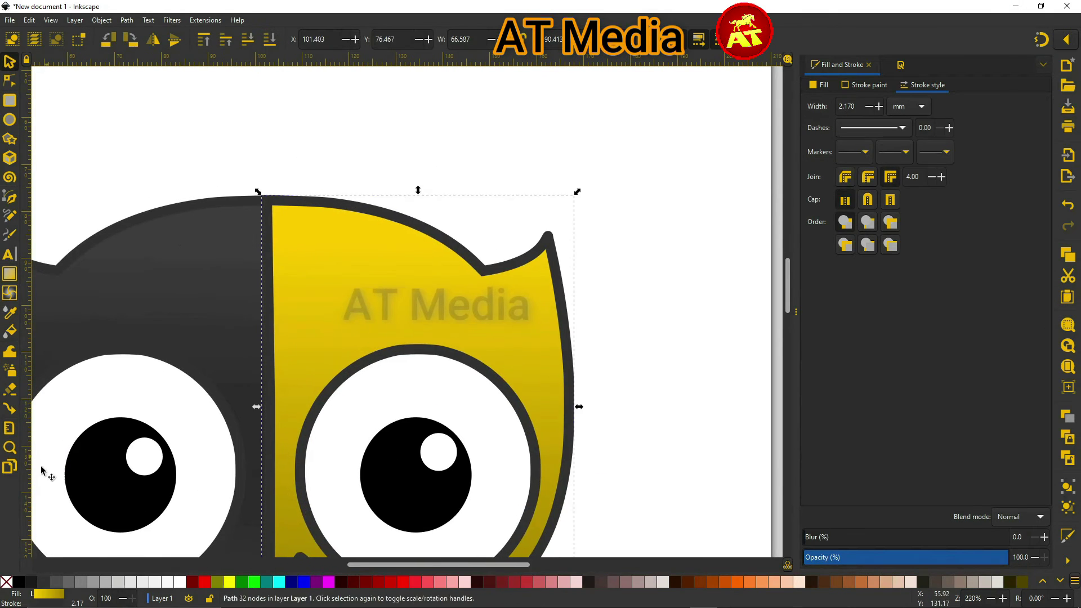
pyautogui.keyDown('shift'); pyautogui.click(7, 583); pyautogui.keyUp('shift')
pyautogui.click(62, 338)
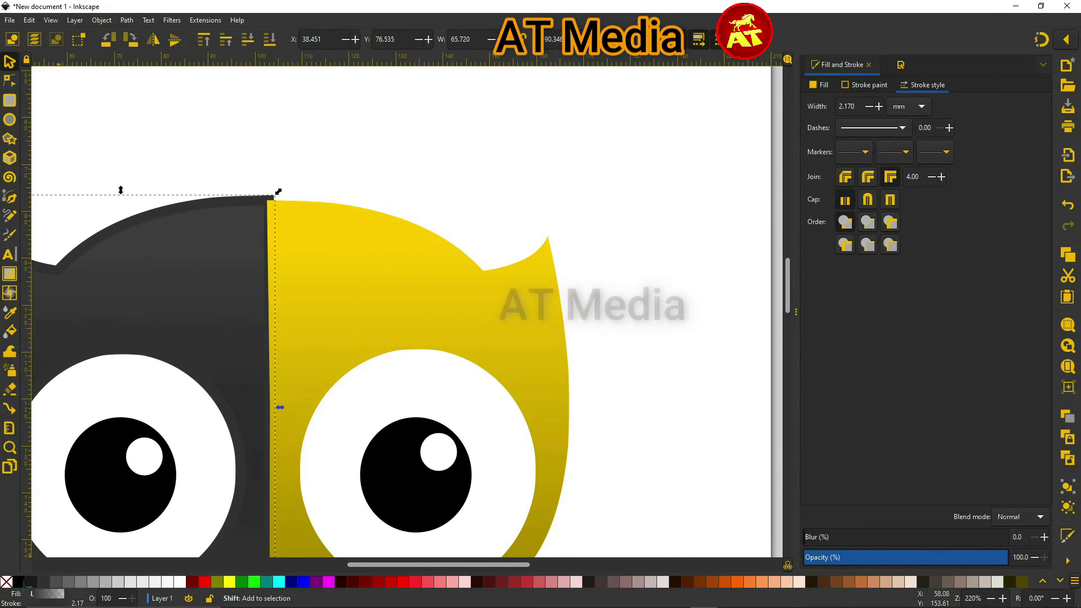
pyautogui.keyDown('shift'); pyautogui.click(6, 582); pyautogui.keyUp('shift')
pyautogui.scroll(-2, 197, 394)
pyautogui.click(285, 251)
# Draw a thin white curved highlight about 29 mm wide across both halves near the top of the owl's head
pyautogui.scroll(2, 283, 217)
pyautogui.press('b')
pyautogui.scroll(2, 353, 287)
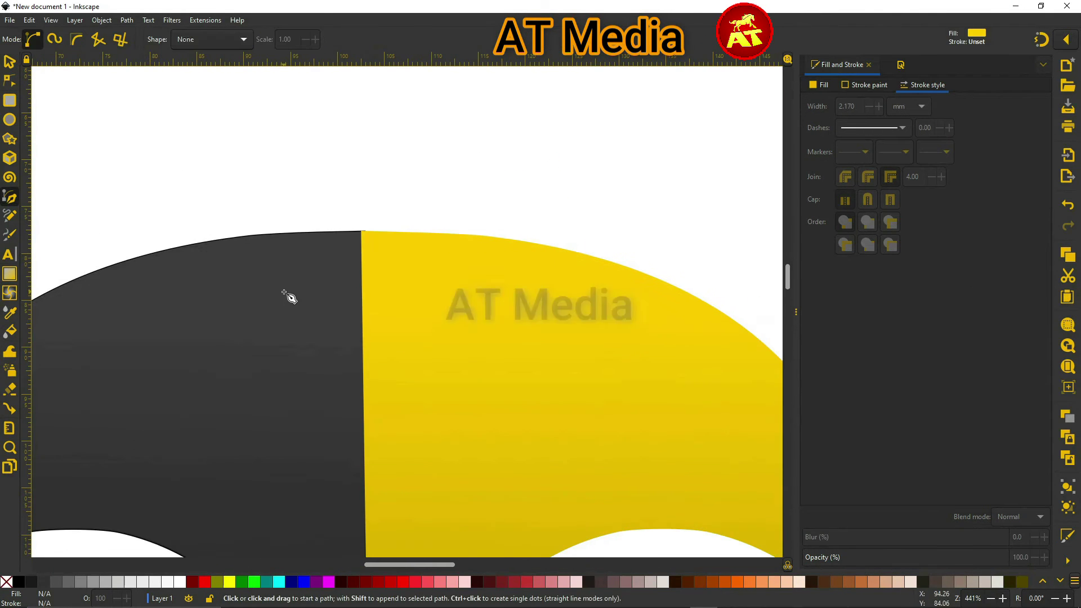
pyautogui.click(228, 294)
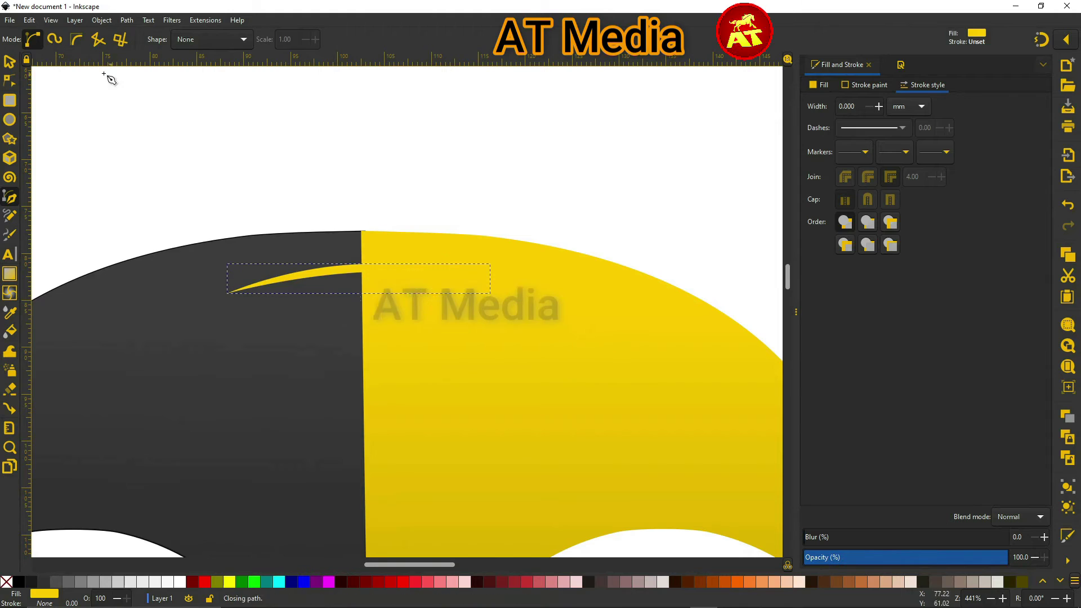
pyautogui.press('s')
pyautogui.press('n')
pyautogui.press('s')
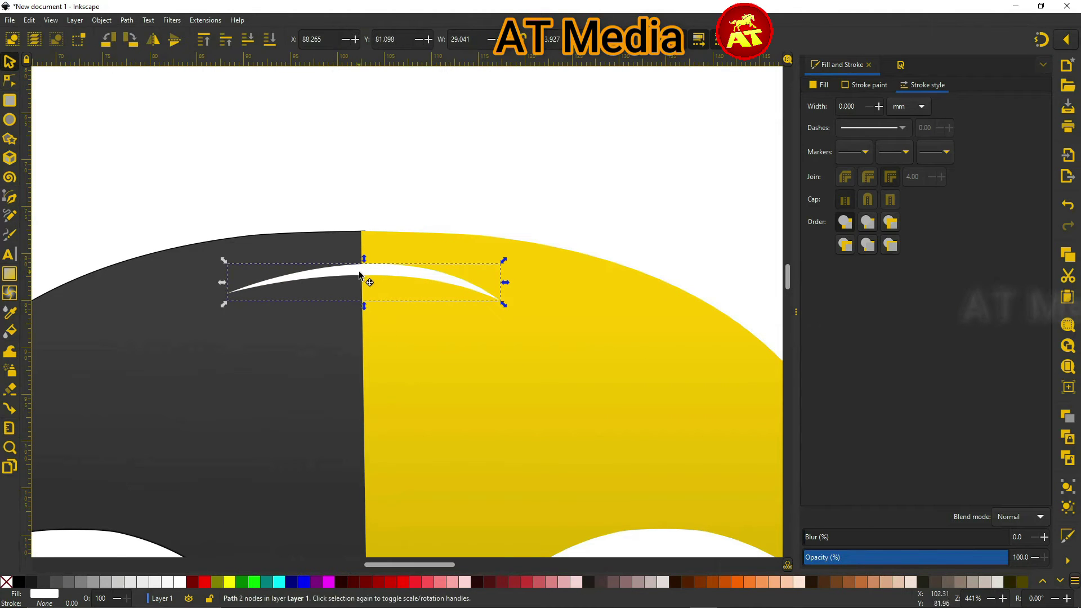
# Try to merge the curved highlight with the owl's head using the Cut Path, Union and Break Apart operations
pyautogui.scroll(-3, 358, 271)
pyautogui.keyDown('shift'); pyautogui.click(324, 265); pyautogui.keyUp('shift')
pyautogui.click(126, 21)
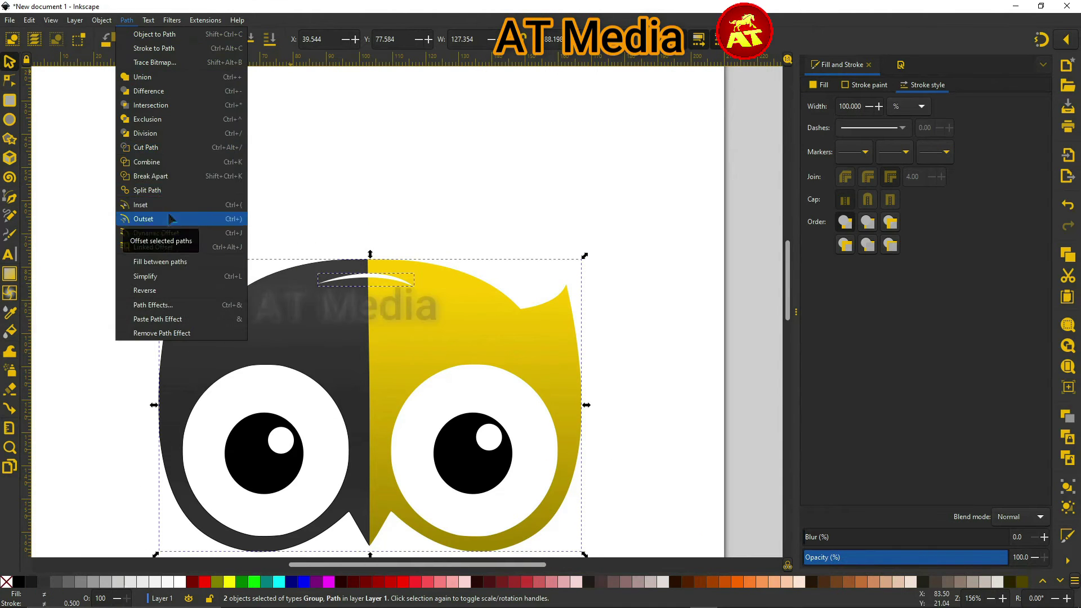
pyautogui.click(152, 148)
pyautogui.click(128, 21)
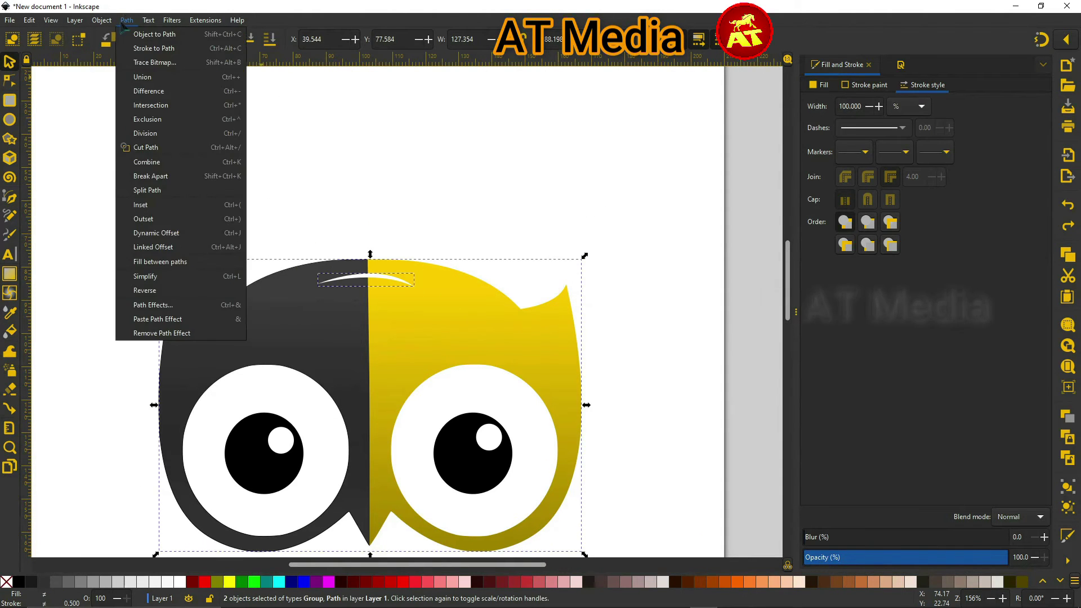
pyautogui.click(156, 77)
pyautogui.keyDown('shift'); pyautogui.click(427, 293); pyautogui.keyUp('shift')
pyautogui.click(127, 20)
pyautogui.click(153, 176)
# Try to subtract the curved highlight from the owl's head using the Difference and Exclusion operations
pyautogui.click(427, 251)
pyautogui.click(372, 277)
pyautogui.click(126, 20)
pyautogui.click(155, 90)
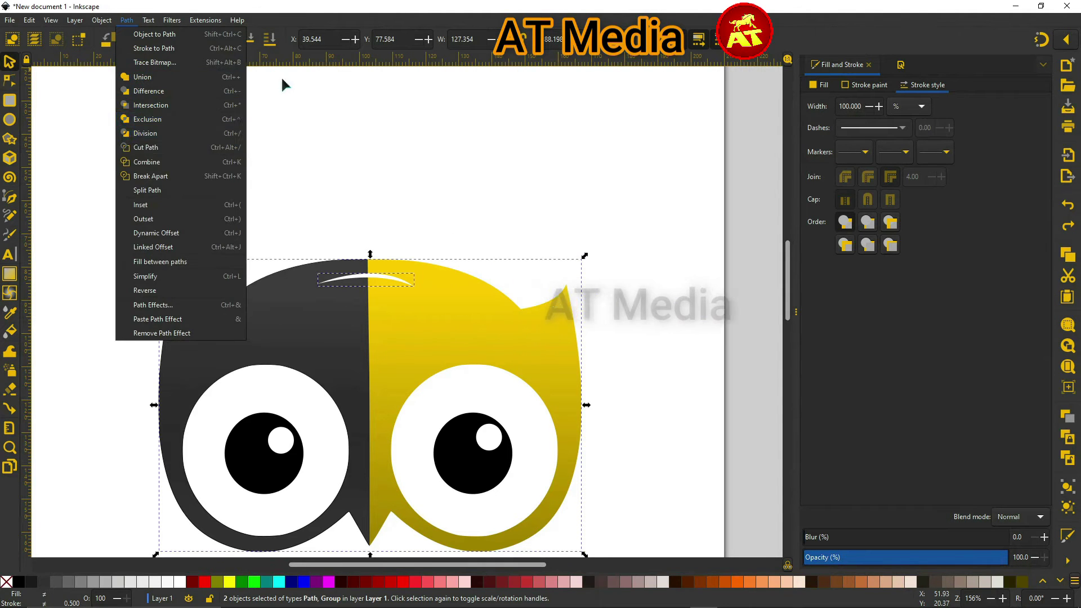
pyautogui.click(407, 246)
pyautogui.click(371, 280)
pyautogui.keyDown('shift'); pyautogui.click(406, 293); pyautogui.keyUp('shift')
pyautogui.click(127, 20)
pyautogui.click(230, 123)
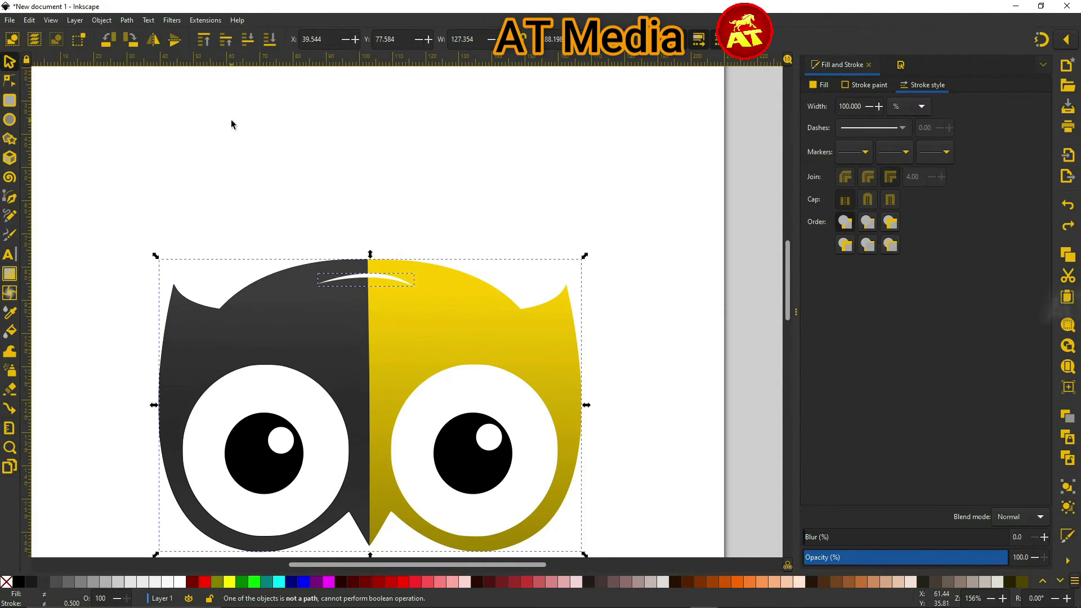
pyautogui.click(127, 21)
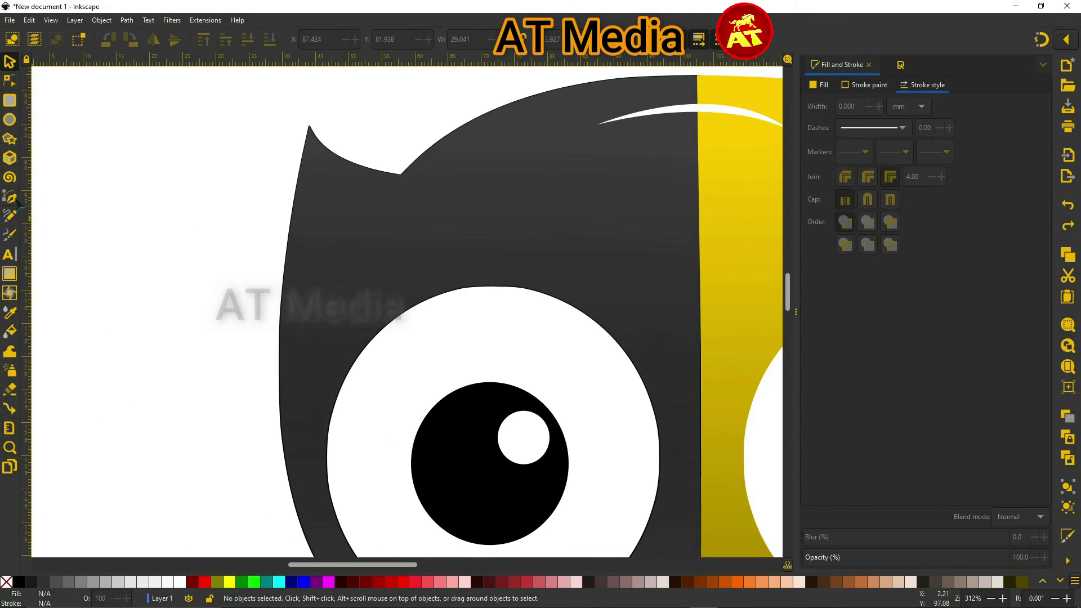
# Draw a thin white angled highlight following both edges inside the tip of the dark grey ear
pyautogui.click(313, 162)
pyautogui.moveTo(297, 226)
pyautogui.mouseDown()
pyautogui.moveTo(316, 254)
pyautogui.moveTo(303, 237)
pyautogui.mouseUp()
pyautogui.press('Return')
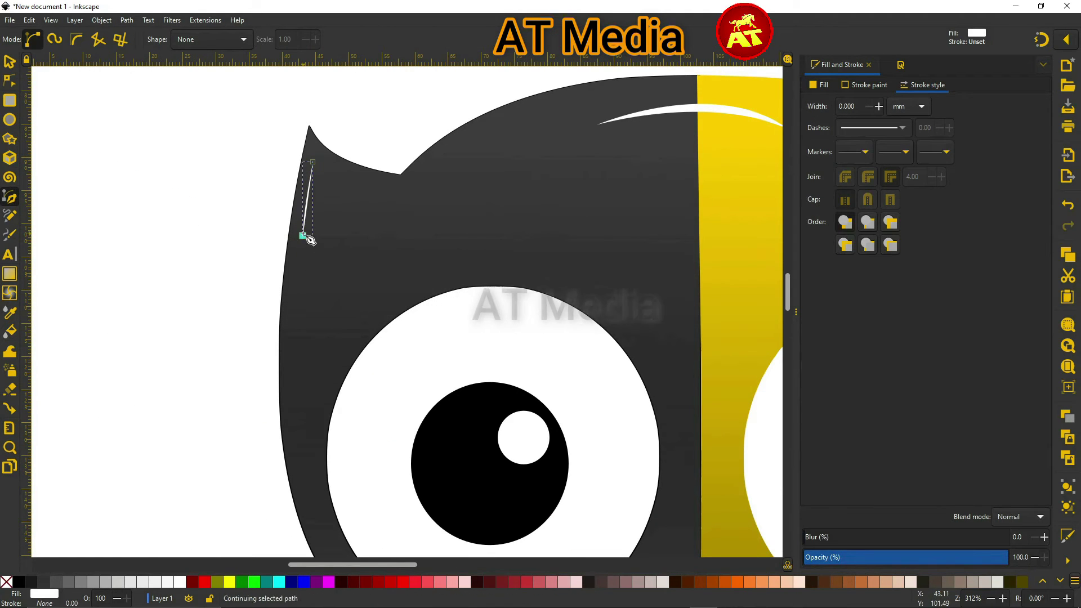
pyautogui.scroll(2, 318, 162)
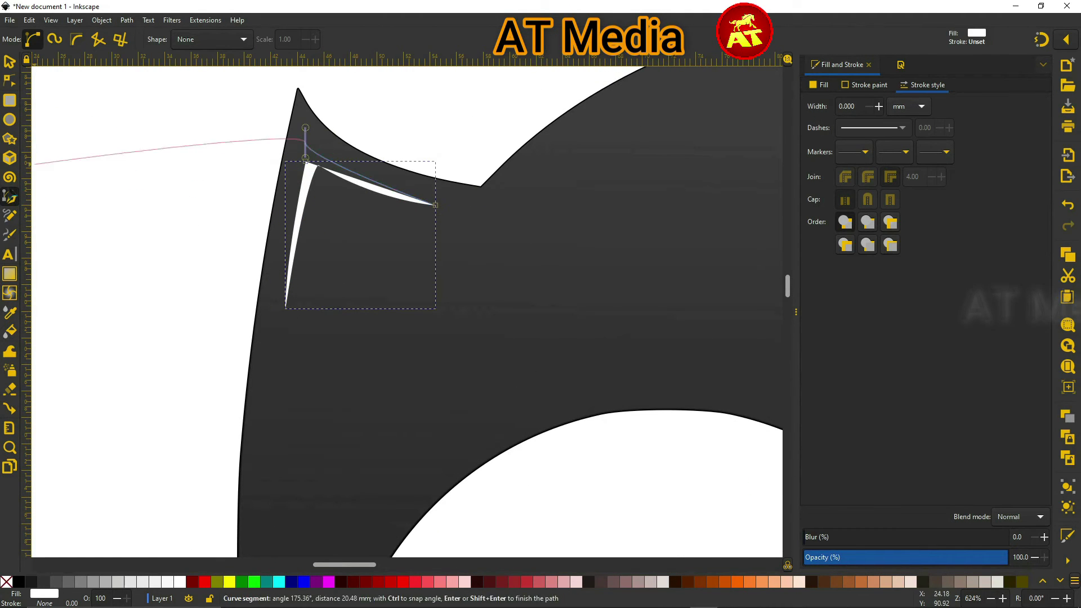
pyautogui.moveTo(308, 133); pyautogui.dragTo(300, 126)
pyautogui.click(305, 161)
pyautogui.scroll(2, 272, 155)
pyautogui.scroll(-5, 390, 141)
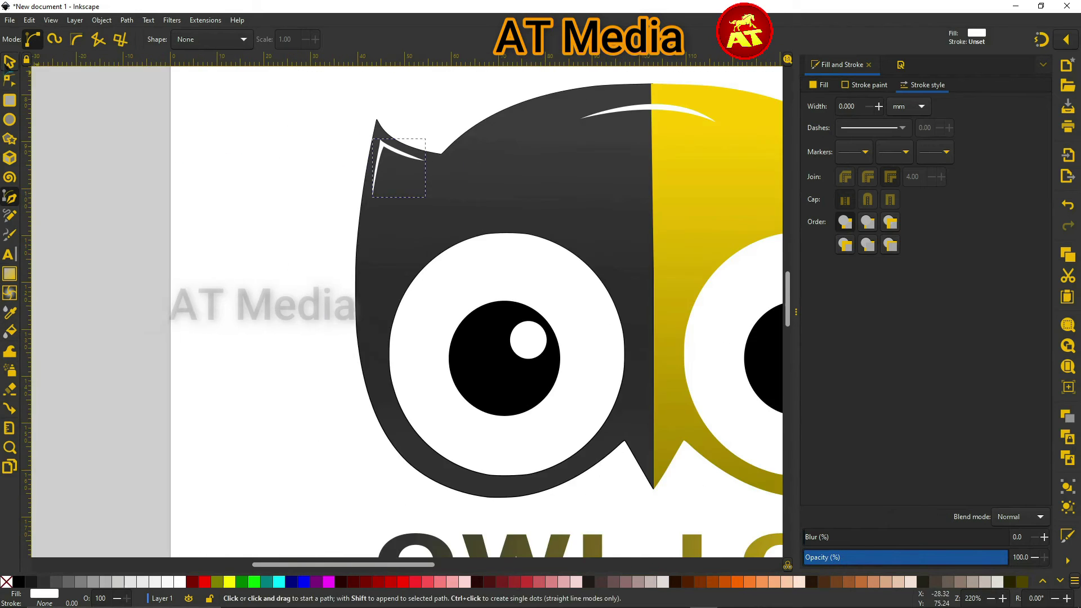
# Duplicate the ear highlight and place a mirrored copy inside the tip of the yellow ear
pyautogui.moveTo(391, 142); pyautogui.dragTo(177, 153)
pyautogui.click(10, 61)
pyautogui.hotkey('ctrl', 'd')
pyautogui.moveTo(187, 163); pyautogui.dragTo(367, 168)
# Draw a thin white curved highlight about 15.6 mm wide below the dark half's eye and mirror a copy onto the yellow half
pyautogui.press('b')
pyautogui.scroll(-2, 116, 483)
pyautogui.scroll(2, 186, 297)
pyautogui.click(175, 263)
pyautogui.press('s')
pyautogui.moveTo(340, 371)
pyautogui.mouseDown()
pyautogui.moveTo(409, 387)
pyautogui.moveTo(379, 370)
pyautogui.mouseUp()
pyautogui.press('b')
pyautogui.click(175, 264)
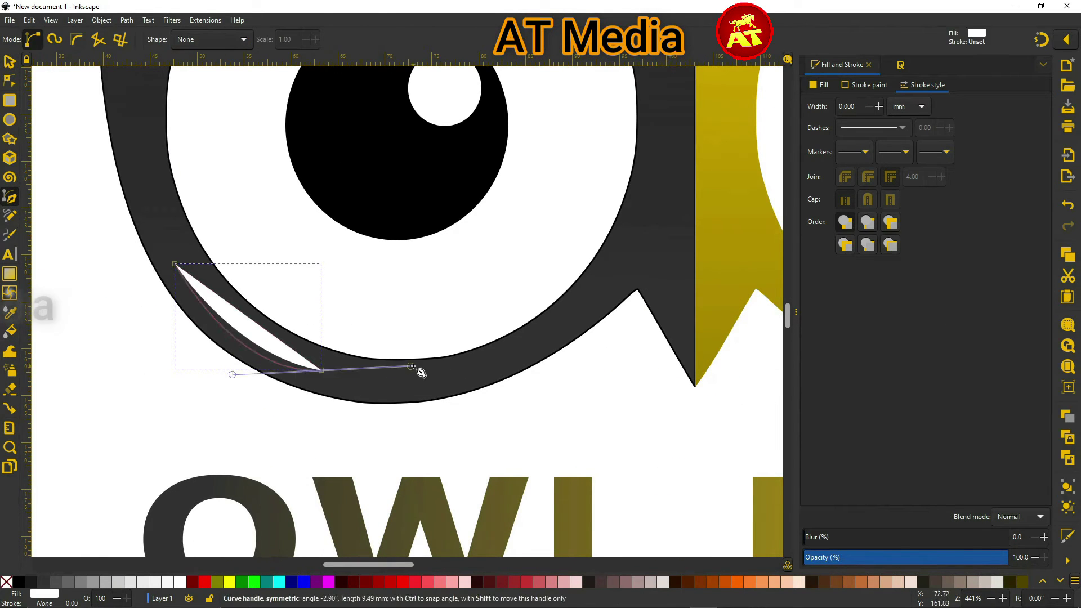
pyautogui.press('s')
pyautogui.scroll(-3, 300, 384)
pyautogui.press('5')
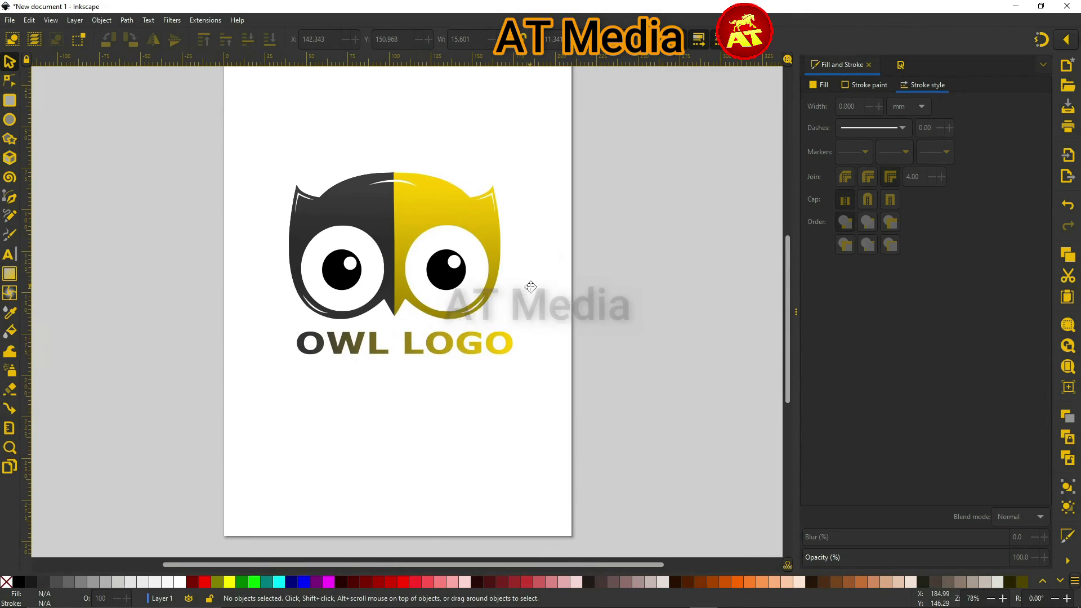
# Recolour the word OWL to flat dark grey and the word LOGO to flat yellow
pyautogui.click(345, 344)
pyautogui.click(55, 581)
pyautogui.click(101, 21)
pyautogui.click(133, 133)
pyautogui.moveTo(524, 369); pyautogui.dragTo(397, 326)
pyautogui.scroll(-1, 67, 582)
pyautogui.click(56, 583)
pyautogui.scroll(2, 361, 431)
pyautogui.click(362, 431)
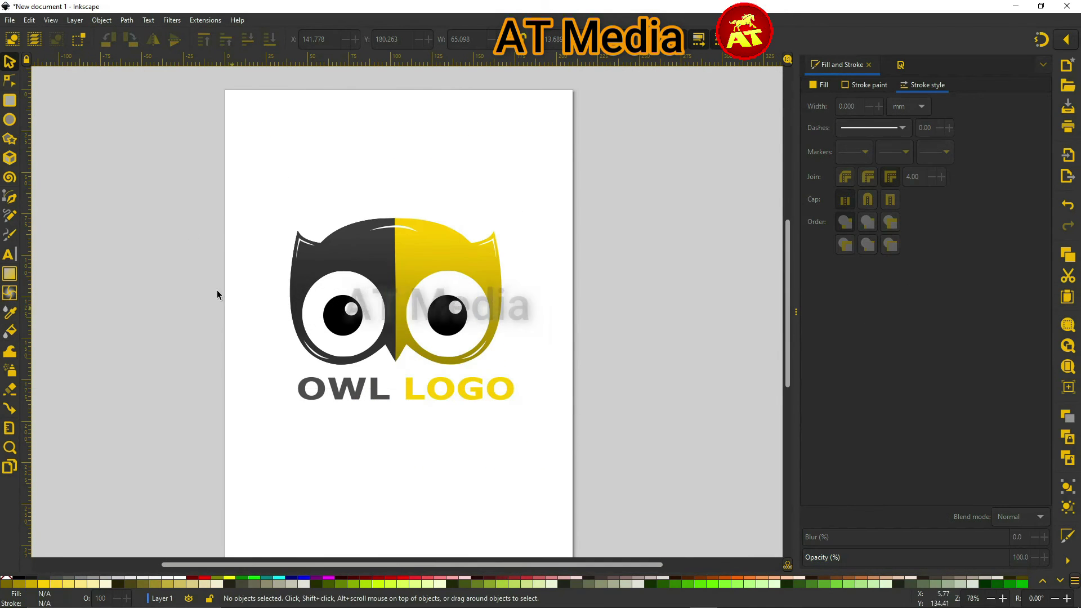
# Draw a yellow rectangle about 60 by 20.5 mm behind the word OWL, ending at the head's centre line
pyautogui.scroll(1, 69, 582)
pyautogui.scroll(1, 474, 373)
pyautogui.click(475, 360)
pyautogui.scroll(2, 350, 425)
pyautogui.hscroll(-1, 356, 386)
pyautogui.press('Escape')
pyautogui.press('r')
pyautogui.moveTo(111, 292); pyautogui.dragTo(743, 386)
pyautogui.press('s')
pyautogui.moveTo(754, 340)
pyautogui.mouseDown()
pyautogui.moveTo(381, 367)
pyautogui.moveTo(402, 337)
pyautogui.mouseUp()
pyautogui.click(248, 39)
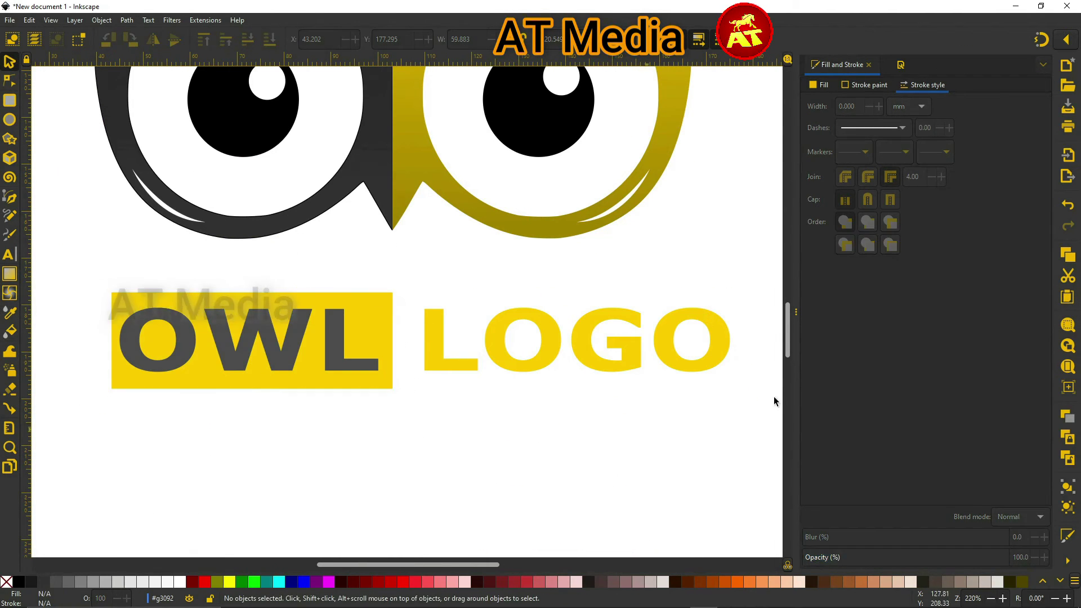
# Nudge the word LOGO left, closer to the word OWL
pyautogui.press('Tab')
pyautogui.press('Left')
pyautogui.press('Left')
pyautogui.press('Left')
pyautogui.press('Left')
pyautogui.press('Left')
pyautogui.press('Left')
pyautogui.press('Left')
pyautogui.press('Left')
# Duplicate the yellow rectangle, fill the copy with dark grey and place it edge to edge with the original over LOGO
pyautogui.hotkey('shift', 'Tab')
pyautogui.hotkey('ctrl', 'd')
pyautogui.moveTo(304, 361); pyautogui.dragTo(583, 360)
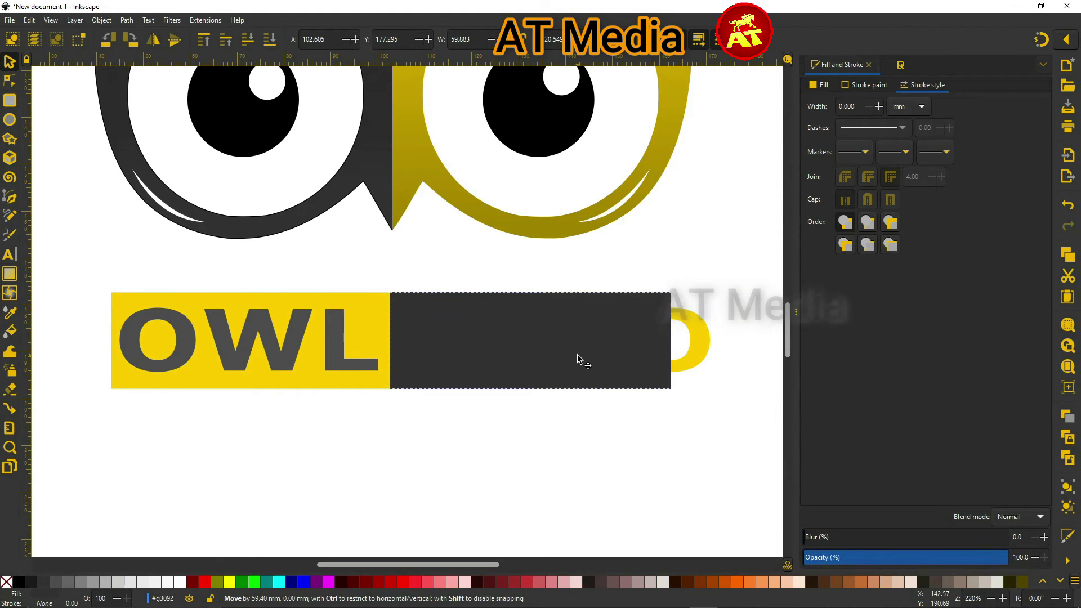
pyautogui.scroll(4, 391, 340)
pyautogui.moveTo(460, 340); pyautogui.dragTo(479, 339)
pyautogui.scroll(-4, 459, 320)
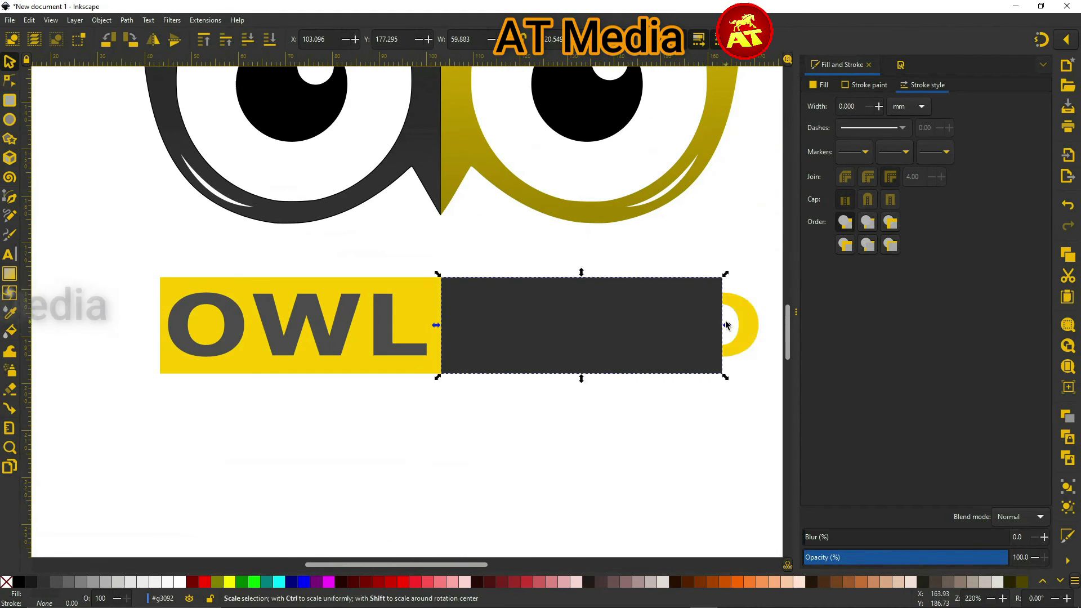
# Widen the dark grey rectangle past the final O of LOGO and lower it behind the letters
pyautogui.moveTo(726, 325); pyautogui.dragTo(774, 325)
pyautogui.click(248, 38)
pyautogui.tripleClick(248, 39)
# Recolour the letters O, W and L on the yellow rectangle to a darker grey
pyautogui.click(387, 348)
pyautogui.keyDown('shift'); pyautogui.click(334, 339); pyautogui.keyUp('shift')
pyautogui.keyDown('shift'); pyautogui.click(234, 332); pyautogui.keyUp('shift')
pyautogui.click(31, 582)
# Group the OWL LOGO letters together with their two background rectangles
pyautogui.hotkey('ctrl', 'a')
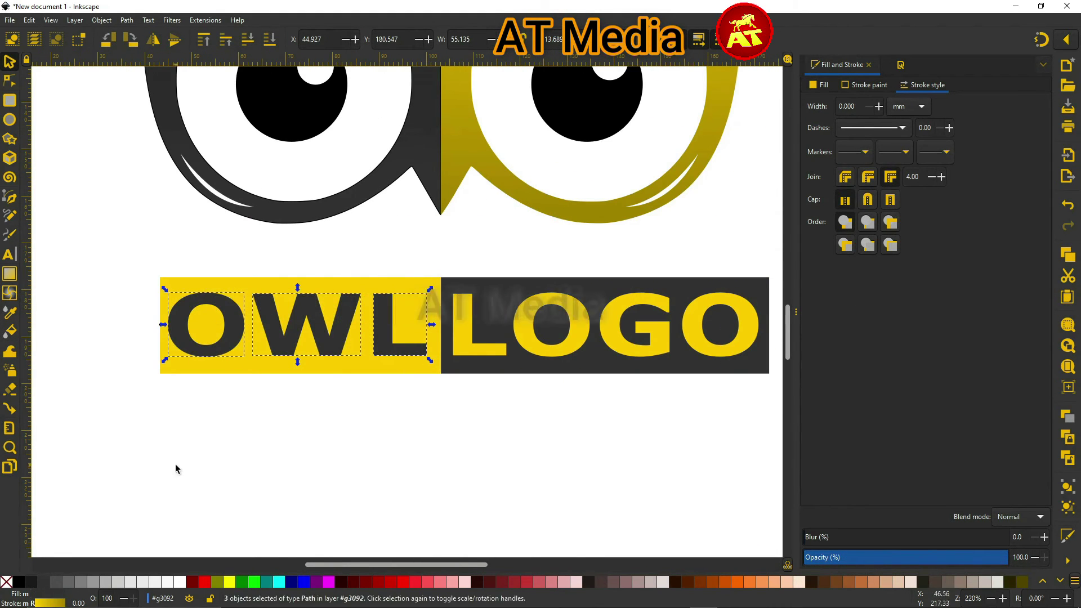
pyautogui.scroll(-3, 395, 411)
pyautogui.hotkey('ctrl', 'g')
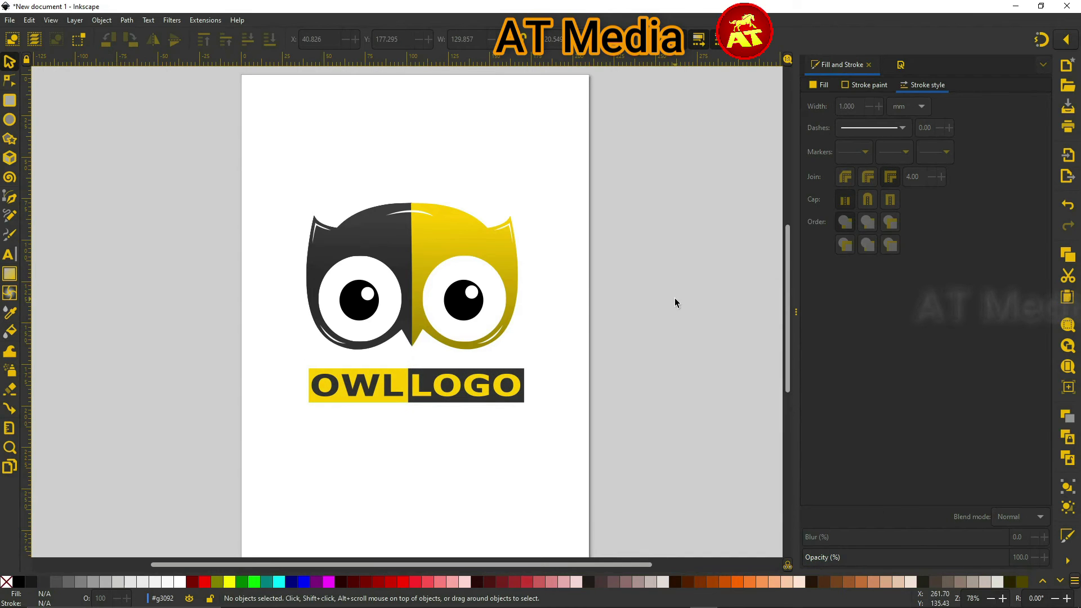
pyautogui.click(674, 302)
# Set the page background colour to near-black and the surrounding desk to dark grey in the document properties
pyautogui.hotkey('ctrl', 'shift', 'd')
pyautogui.click(945, 216)
pyautogui.moveTo(567, 342); pyautogui.dragTo(491, 340)
pyautogui.click(609, 241)
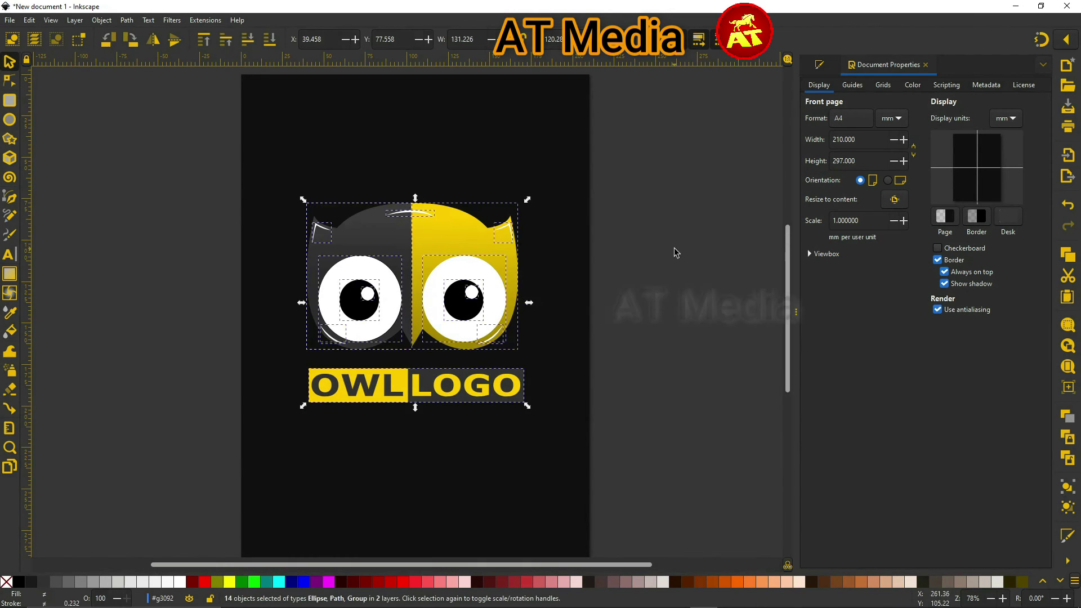
pyautogui.scroll(1, 434, 265)
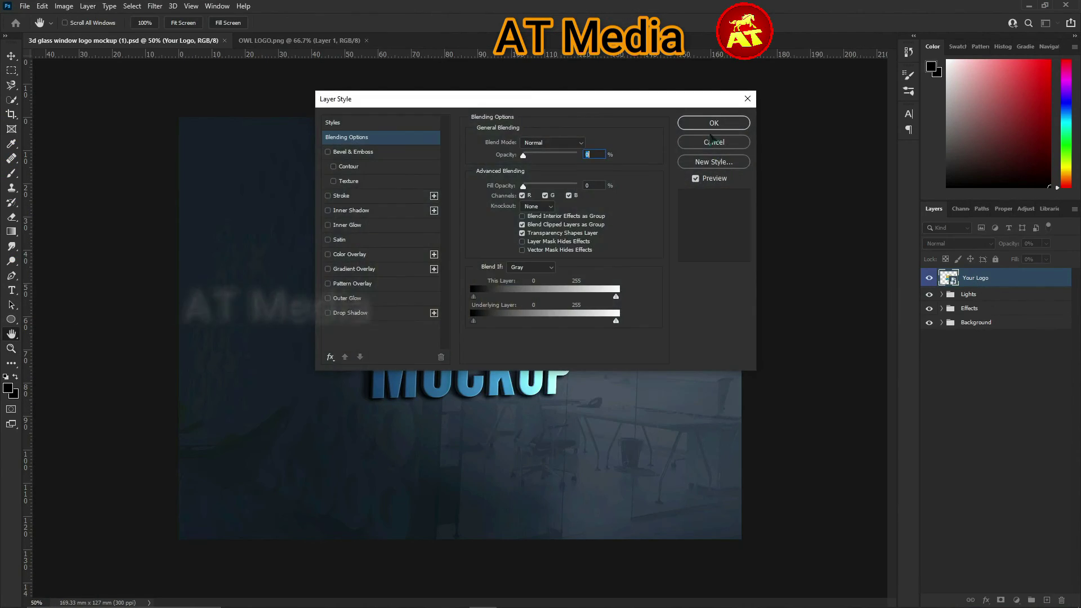
# Switch to Photoshop, accept the Your Logo layer's blending options in the glass window mockup and open its smart object
pyautogui.click(713, 123)
pyautogui.press('z')
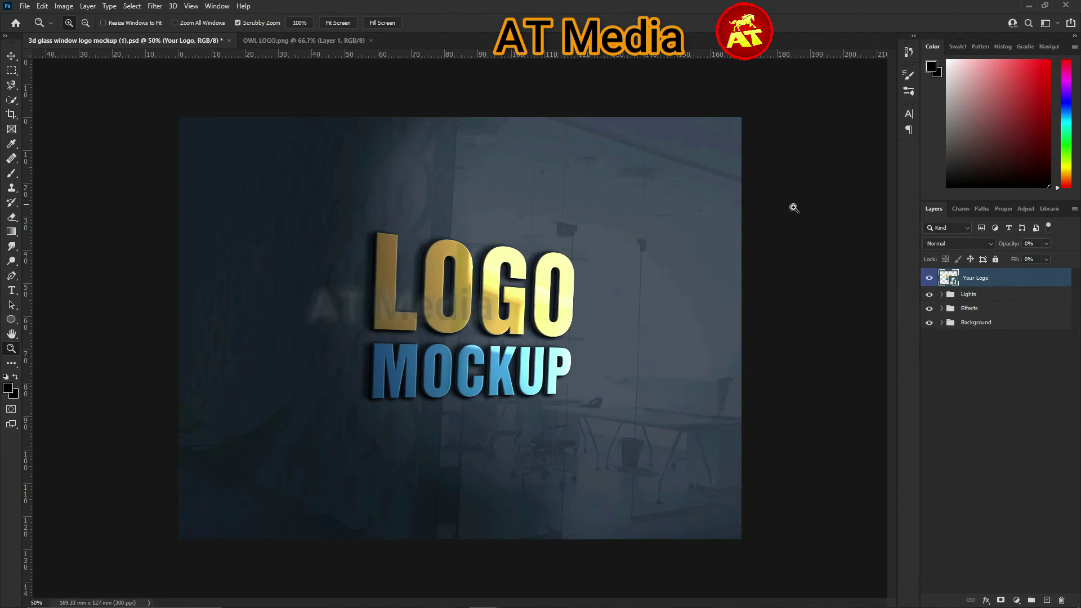
pyautogui.doubleClick(950, 278)
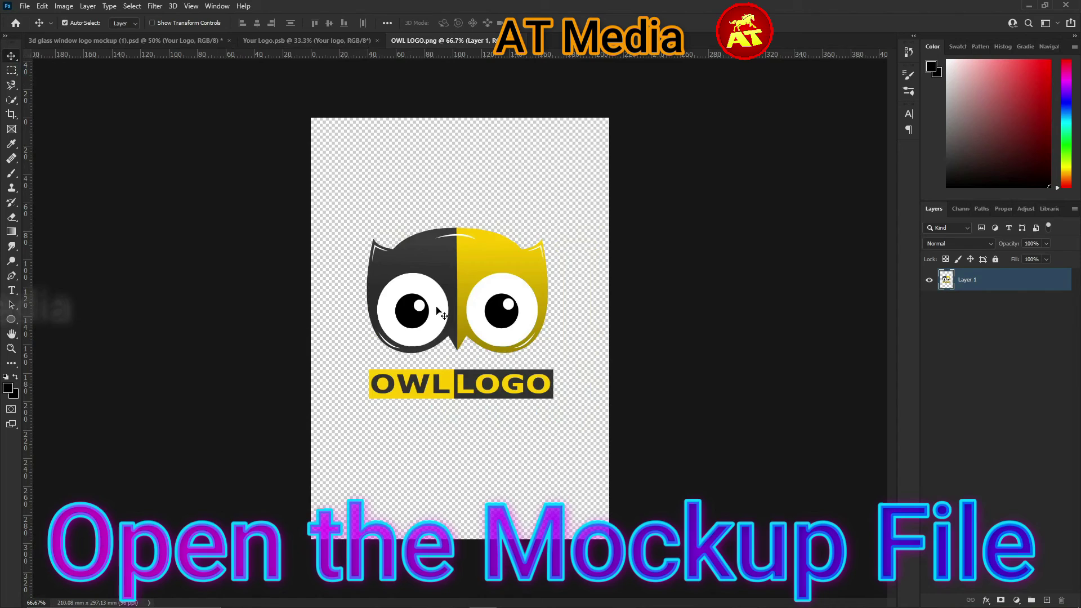
# Place the owl logo from OWL LOGO.png into Your Logo.psb and scale it to about 286% over the preview logo
pyautogui.moveTo(458, 313); pyautogui.dragTo(431, 286)
pyautogui.click(596, 251)
pyautogui.hotkey('ctrl', 't')
pyautogui.moveTo(504, 343); pyautogui.dragTo(657, 483)
pyautogui.moveTo(609, 467); pyautogui.dragTo(559, 394)
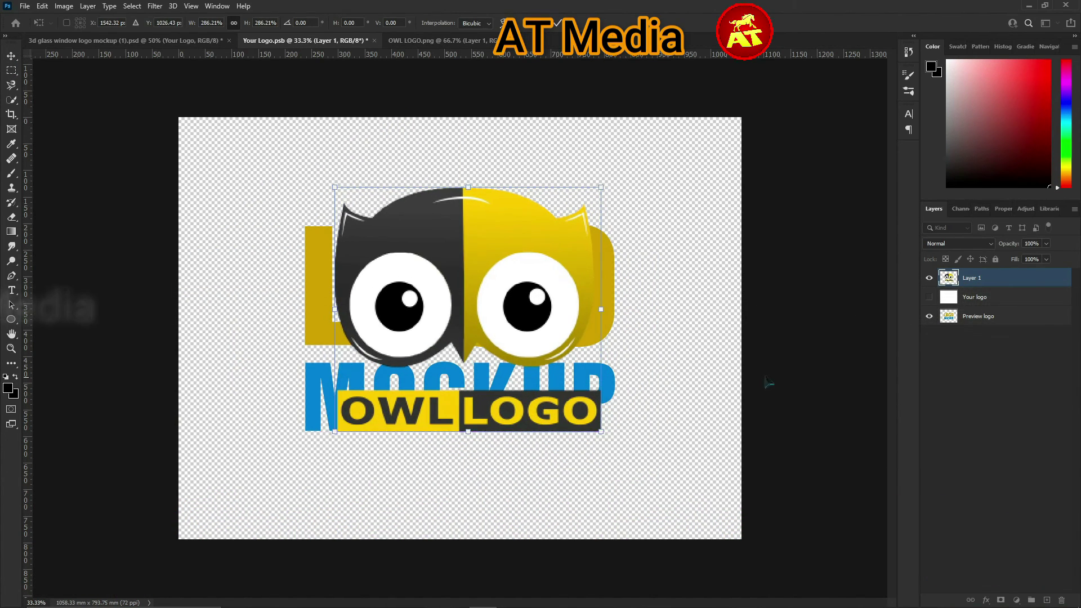
pyautogui.press('Return')
# Save and close the Your Logo smart object to update the glass window mockup
pyautogui.hotkey('ctrl', 'w')
pyautogui.press('Return')
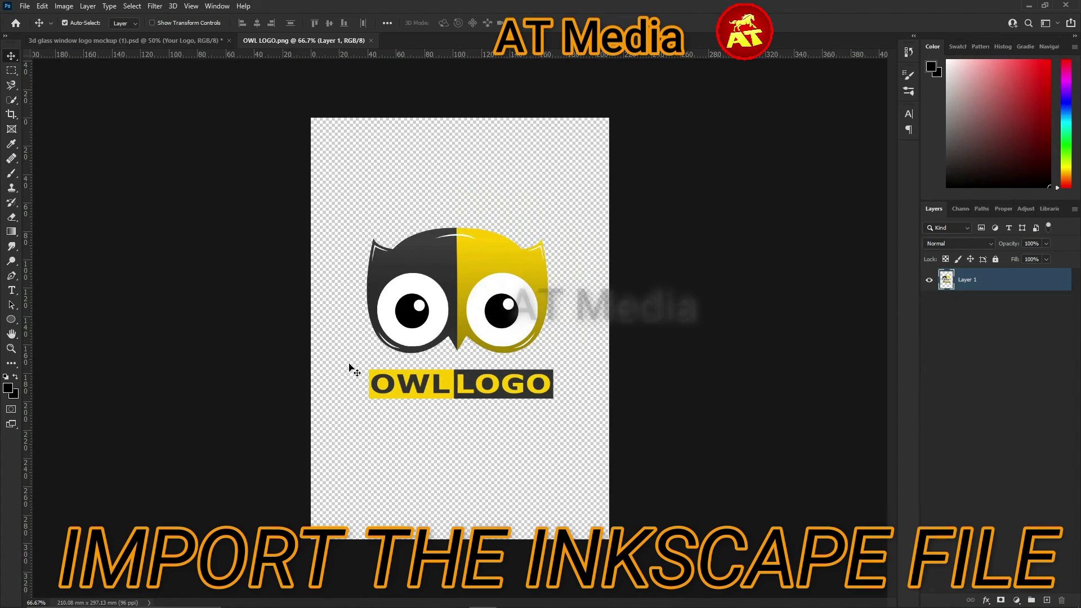
# Delete the light layer from the Backlight group and select the Your Logo layer in the mockup
pyautogui.doubleClick(975, 298)
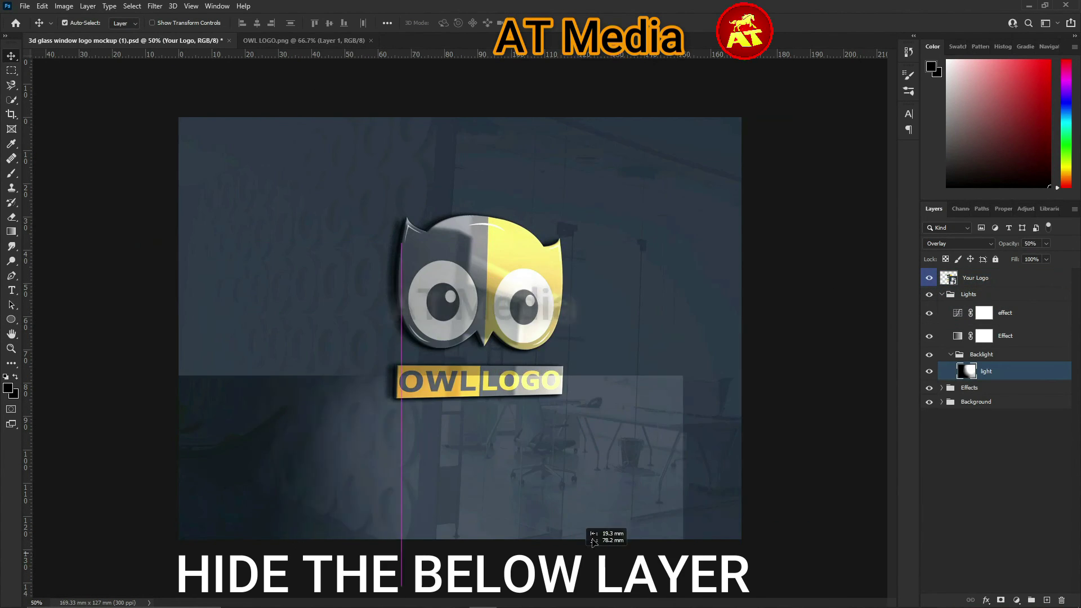
pyautogui.press('Delete')
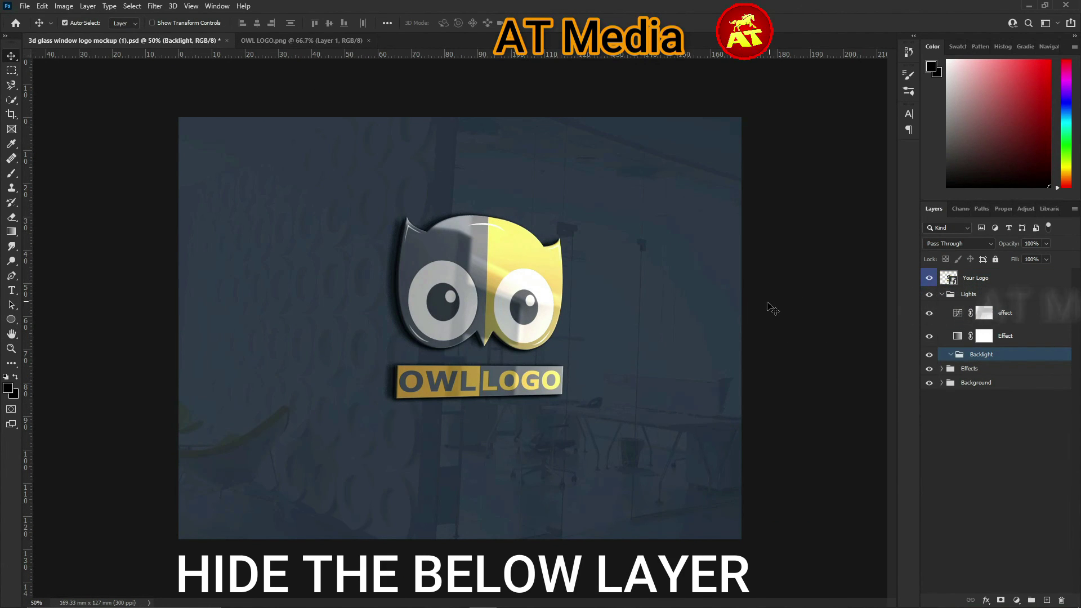
pyautogui.click(1014, 294)
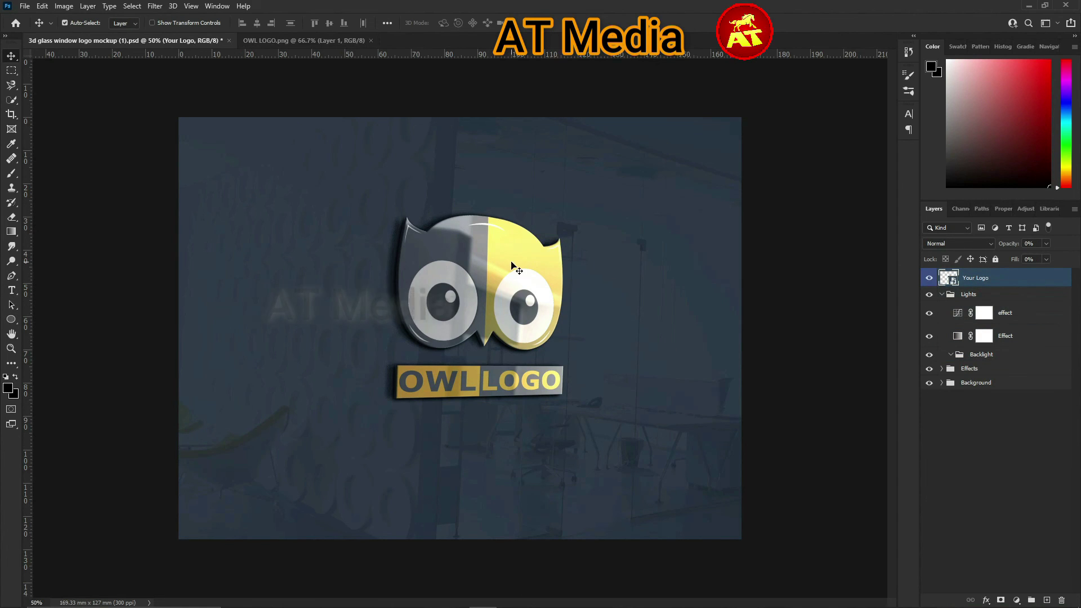
pyautogui.moveTo(492, 269); pyautogui.dragTo(533, 288)
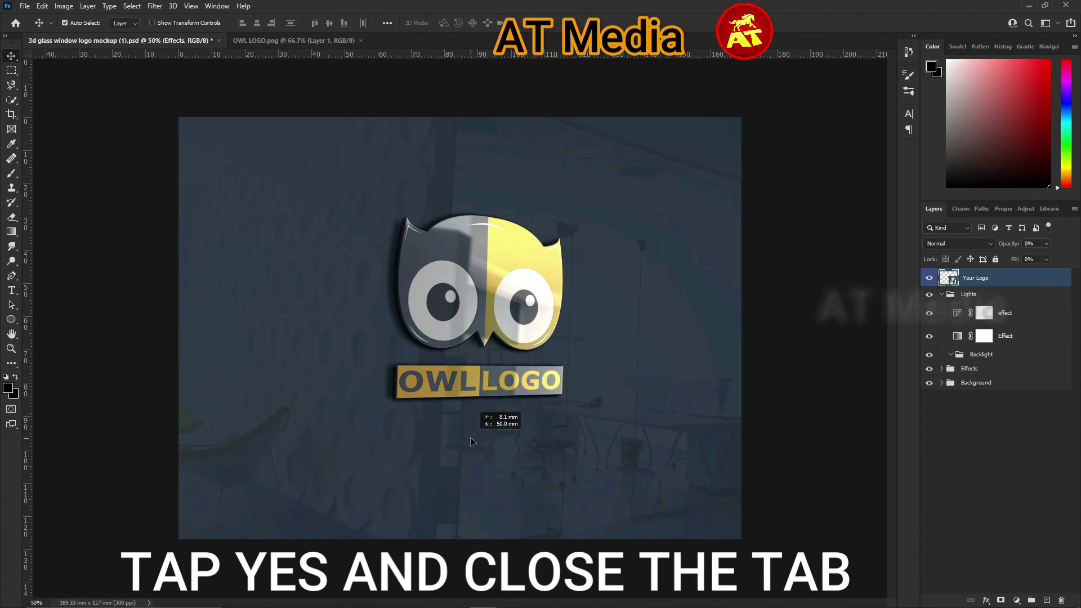